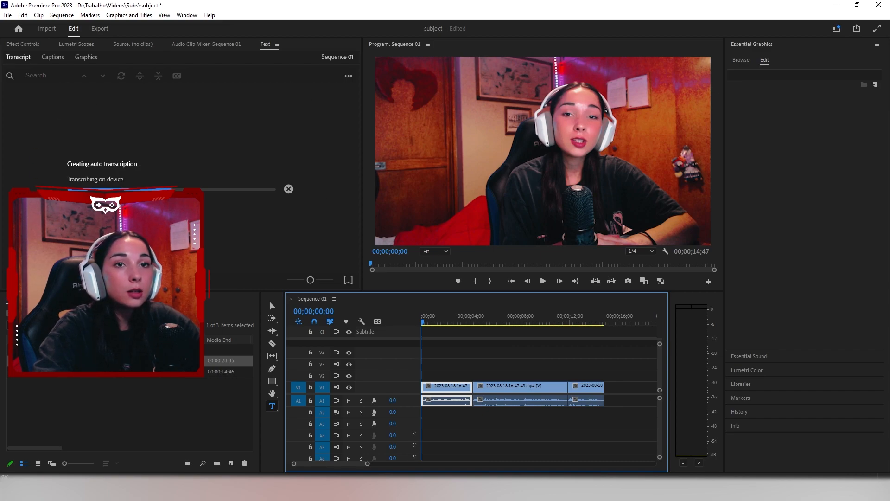
Create captions from the transcript with a maximum length of 30 characters and single lines.
{"action": "left_click", "coordinate": [182, 76]}
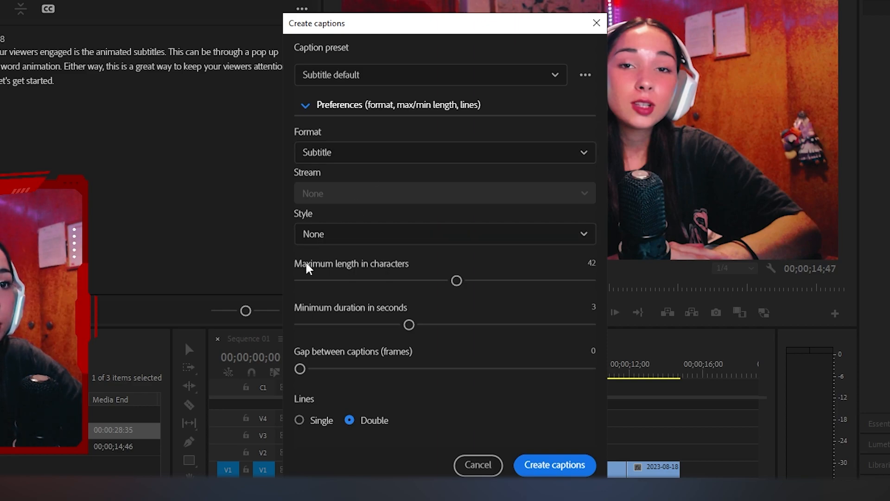
{"action": "left_click_drag", "start_coordinate": [455, 279], "coordinate": [403, 280]}
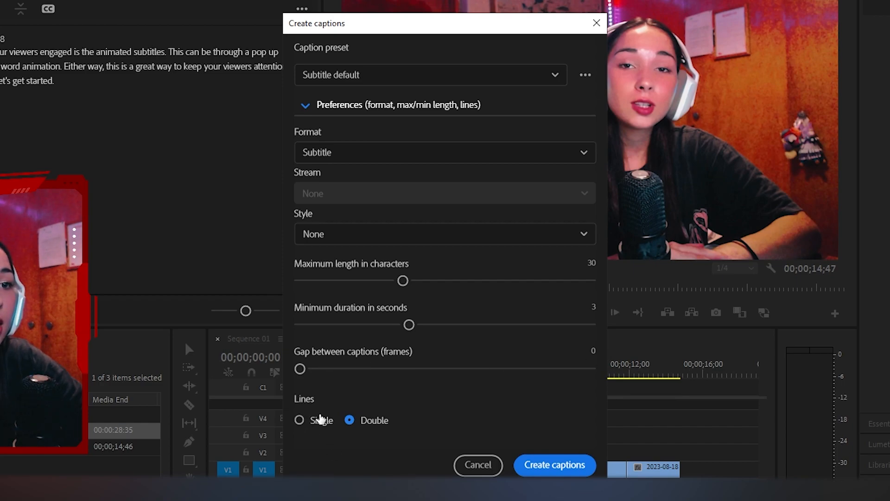
{"action": "left_click", "coordinate": [301, 420]}
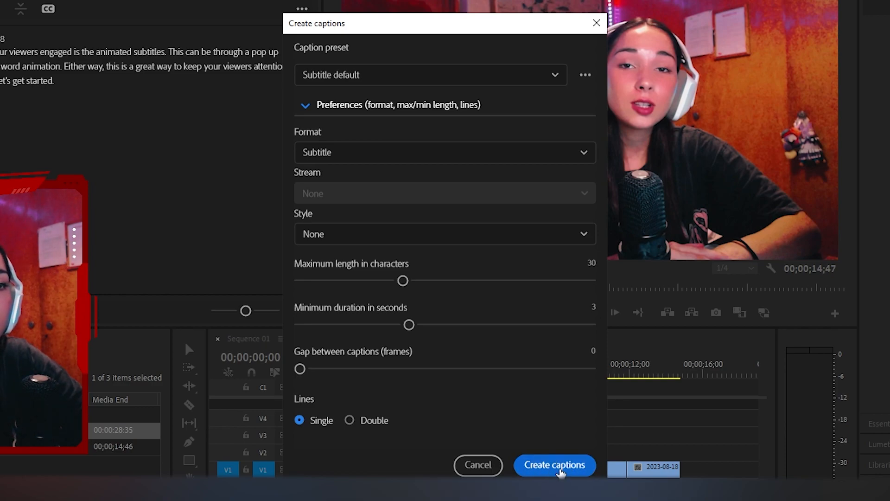
{"action": "left_click", "coordinate": [560, 469]}
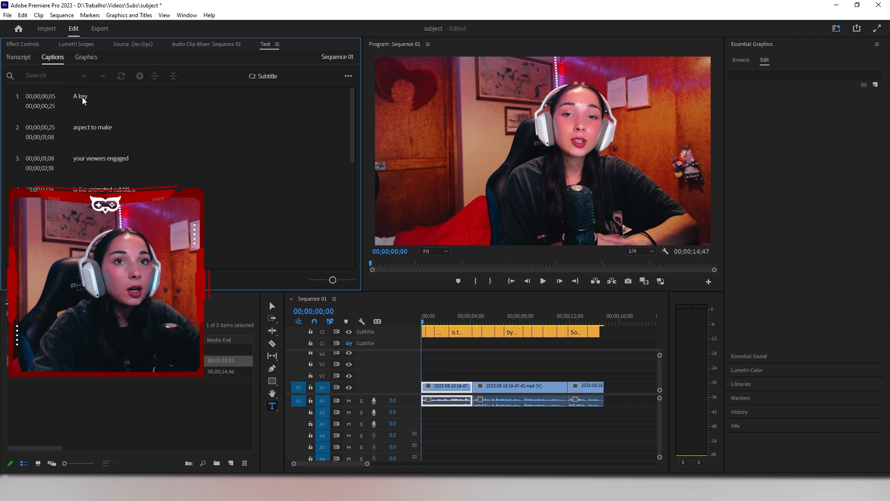
Play the sequence from the start and review the generated captions in the caption list.
{"action": "left_click", "coordinate": [422, 321]}
{"action": "left_click", "coordinate": [543, 281]}
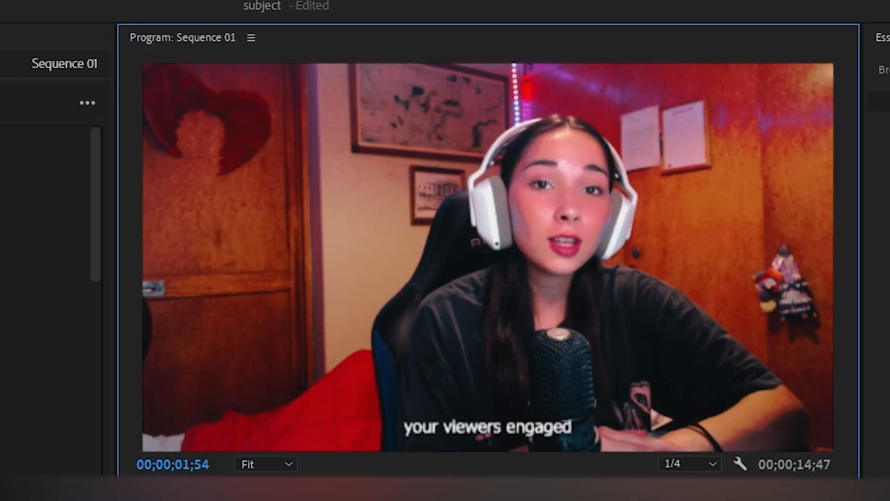
{"action": "left_click", "coordinate": [540, 284]}
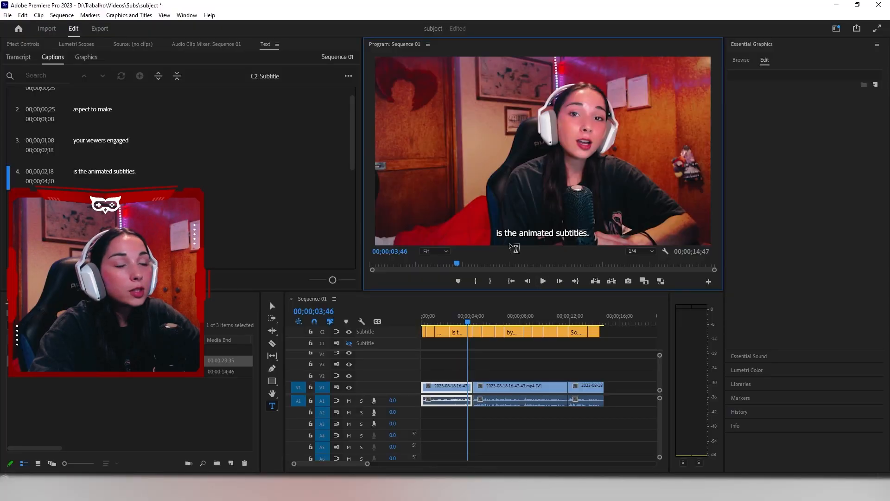
{"action": "scroll", "coordinate": [121, 172], "scroll_direction": "up", "scroll_amount": 1}
{"action": "scroll", "coordinate": [106, 153], "scroll_direction": "down", "scroll_amount": 2}
{"action": "scroll", "coordinate": [103, 158], "scroll_direction": "down", "scroll_amount": 2}
{"action": "scroll", "coordinate": [101, 165], "scroll_direction": "up", "scroll_amount": 4}
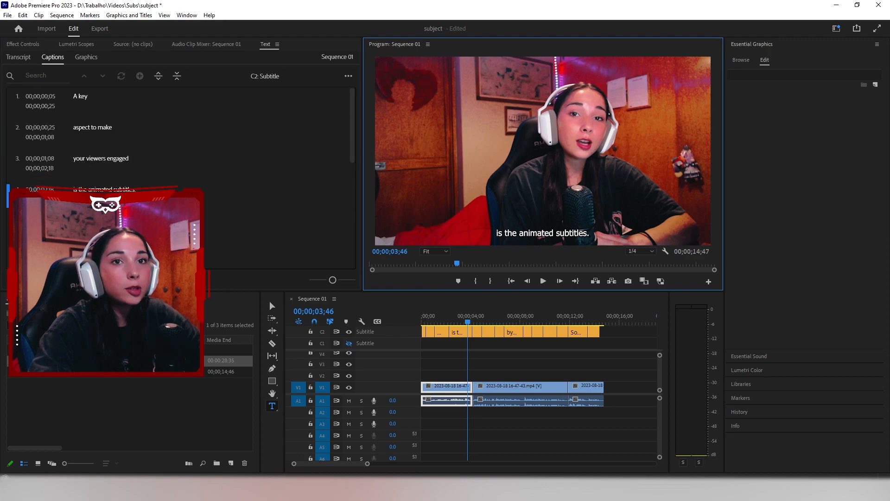
Change the fourth caption's text to "is through animated subtitles" and return the playhead to the sequence start.
{"action": "left_click", "coordinate": [95, 160]}
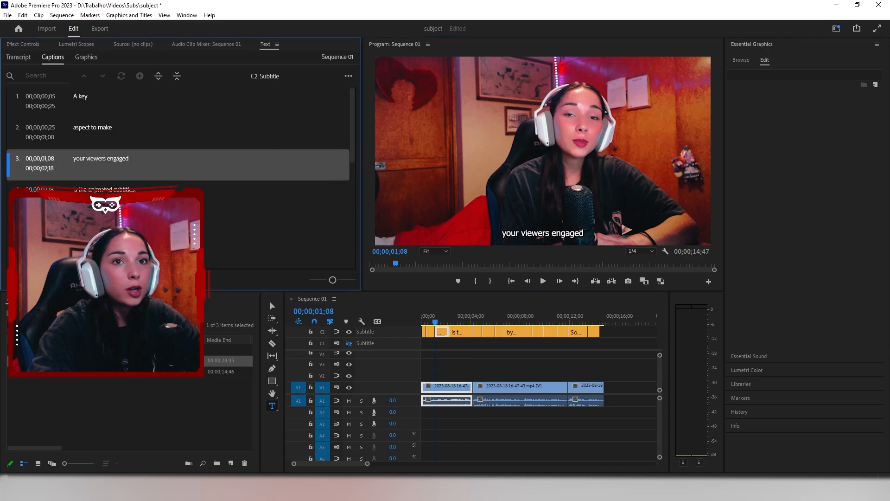
{"action": "double_click", "coordinate": [95, 189]}
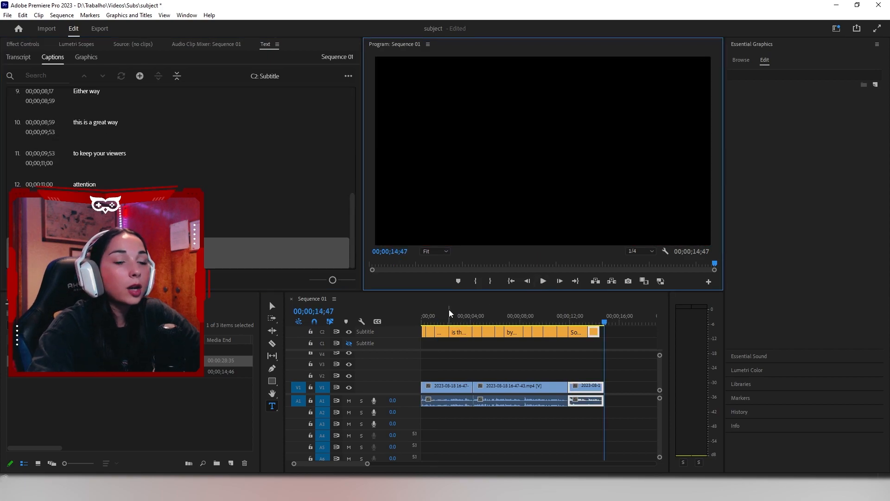
{"action": "scroll", "coordinate": [477, 311], "scroll_direction": "down", "scroll_amount": 2}
{"action": "left_click_drag", "start_coordinate": [476, 312], "coordinate": [367, 313]}
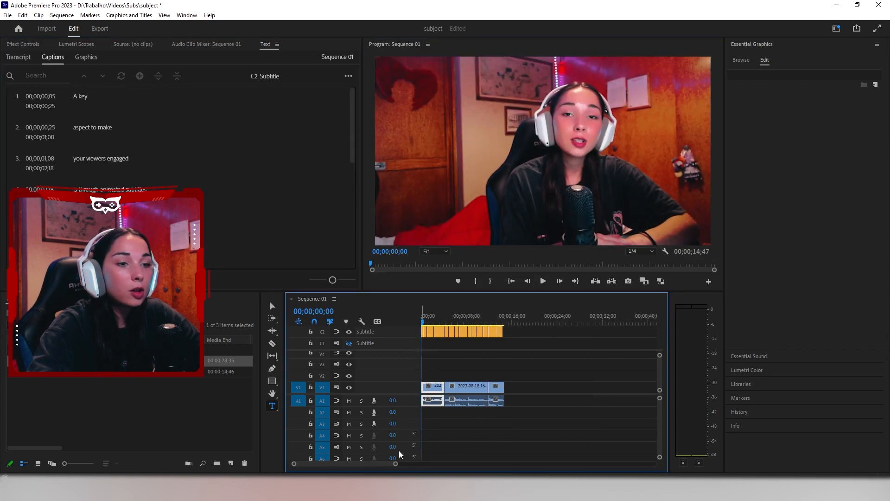
Select all captions on the C2 subtitle track and set their font to Komika Axis in Essential Graphics.
{"action": "left_click_drag", "start_coordinate": [395, 464], "coordinate": [365, 465]}
{"action": "left_click_drag", "start_coordinate": [639, 329], "coordinate": [392, 327]}
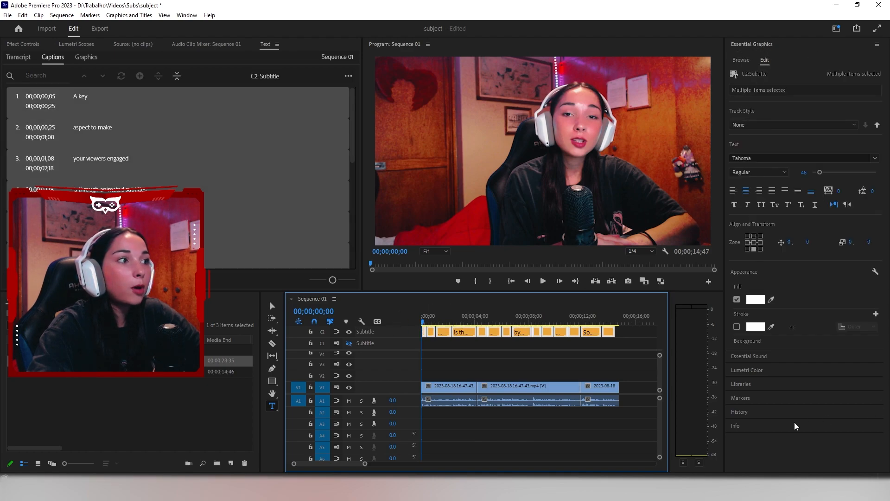
{"action": "left_click", "coordinate": [183, 18]}
{"action": "left_click", "coordinate": [232, 176]}
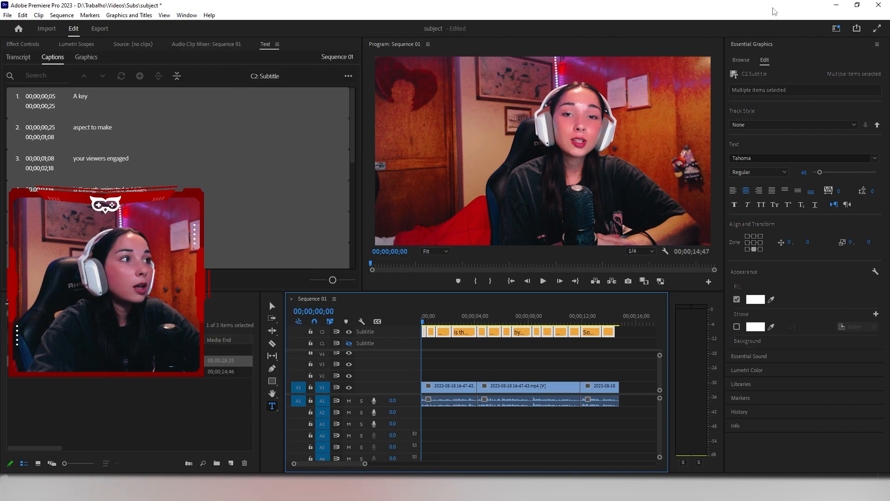
{"action": "left_click", "coordinate": [746, 154]}
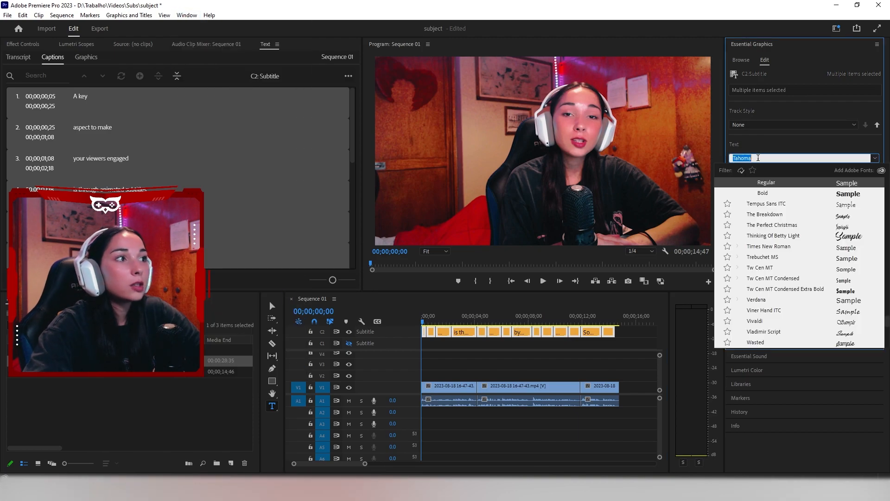
{"action": "type", "text": "kami"}
{"action": "key", "text": "BackSpace"}
{"action": "key", "text": "BackSpace"}
{"action": "key", "text": "BackSpace"}
{"action": "type", "text": "o"}
{"action": "key", "text": "Return"}
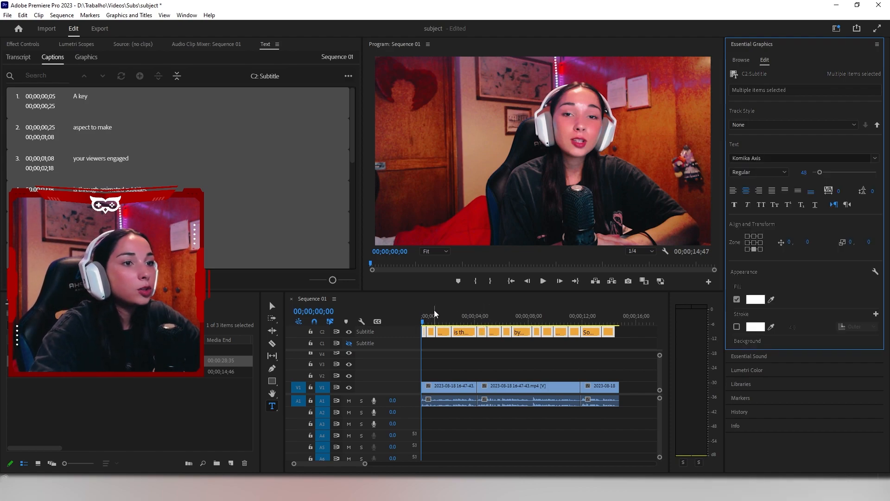
Preview the first caption and increase the font size of all selected captions to 99.
{"action": "left_click", "coordinate": [428, 324]}
{"action": "key", "text": "space"}
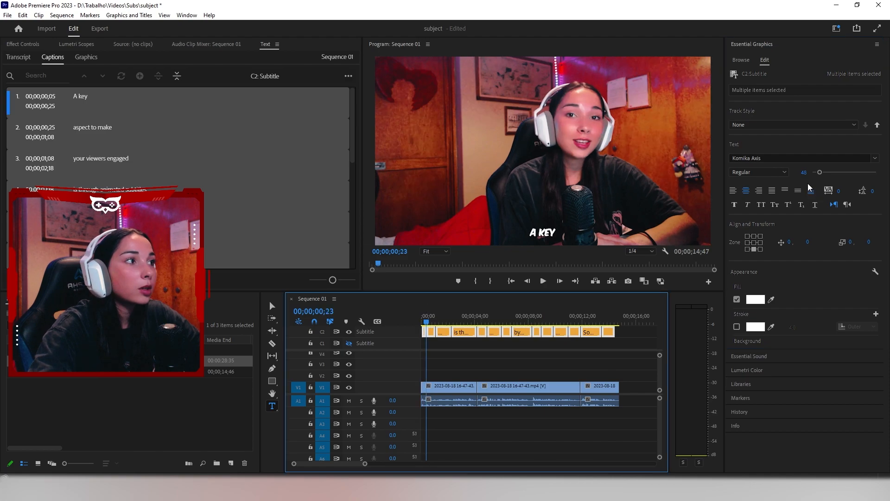
{"action": "left_click_drag", "start_coordinate": [820, 171], "coordinate": [827, 174]}
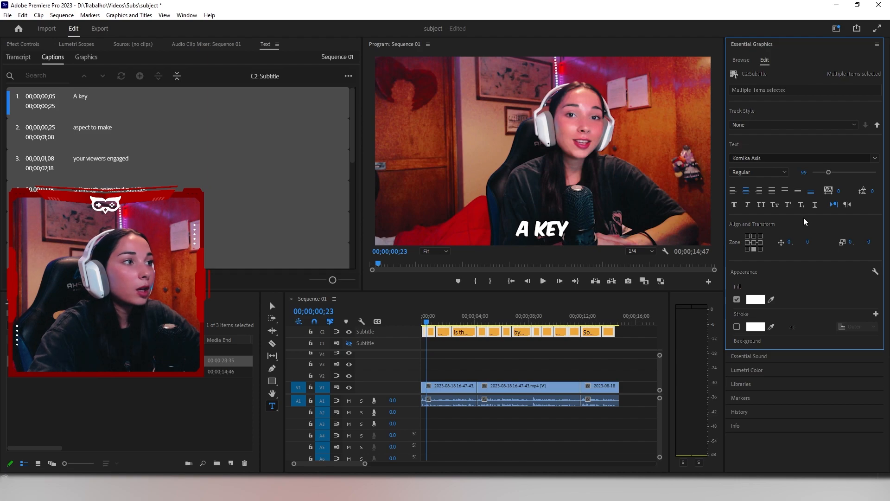
Try right, justified, top and middle text alignment on the captions, and restore centred, bottom-aligned text.
{"action": "left_click", "coordinate": [760, 191]}
{"action": "left_click", "coordinate": [773, 190]}
{"action": "left_click", "coordinate": [785, 191]}
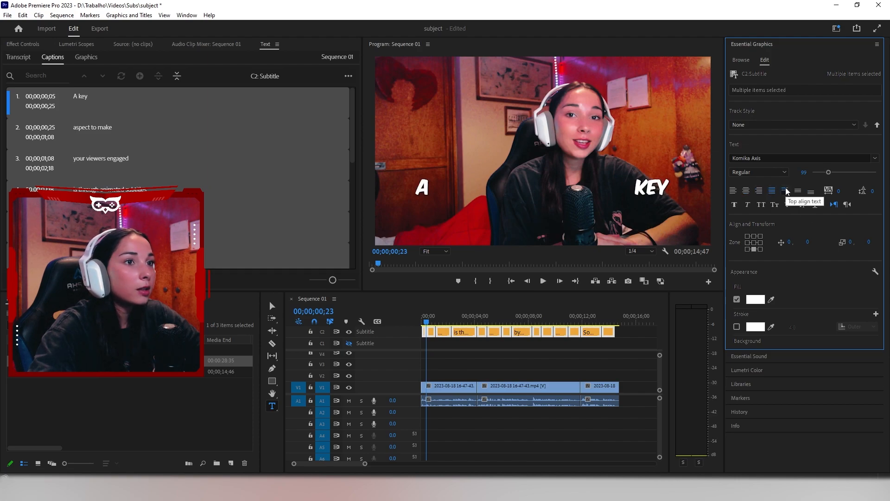
{"action": "left_click", "coordinate": [799, 191]}
{"action": "left_click", "coordinate": [812, 191]}
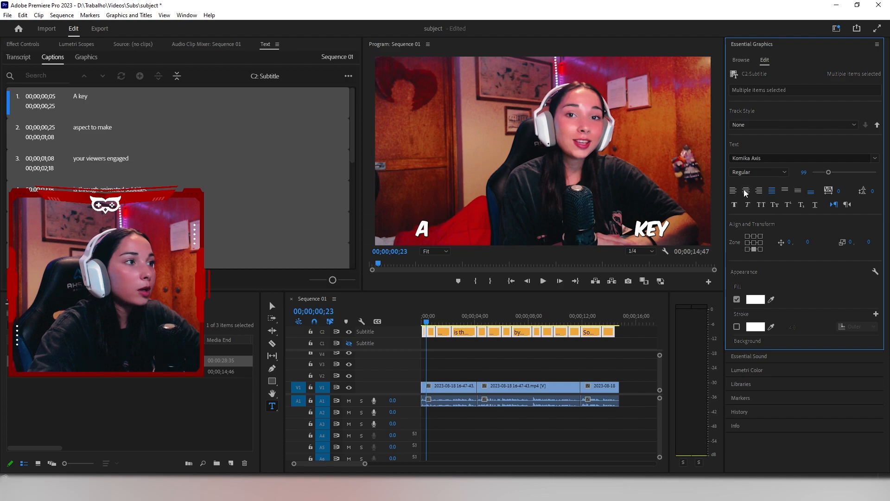
{"action": "left_click", "coordinate": [747, 191]}
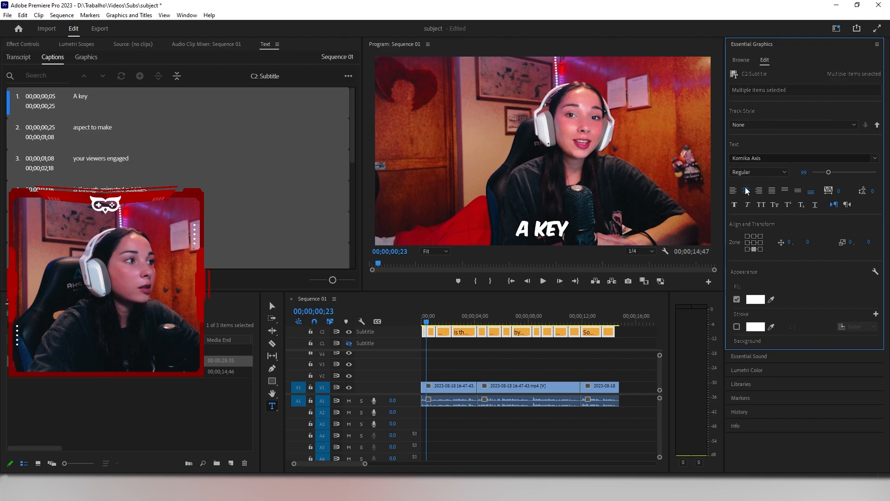
Try shifting the captions' position in the frame, and reset the position offset to 0.
{"action": "left_click_drag", "start_coordinate": [789, 242], "coordinate": [760, 248]}
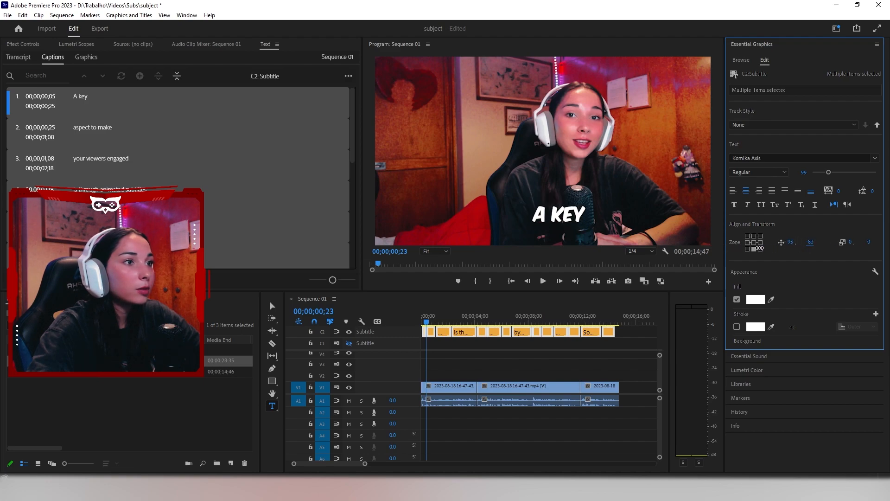
{"action": "left_click", "coordinate": [809, 242]}
{"action": "type", "text": "0"}
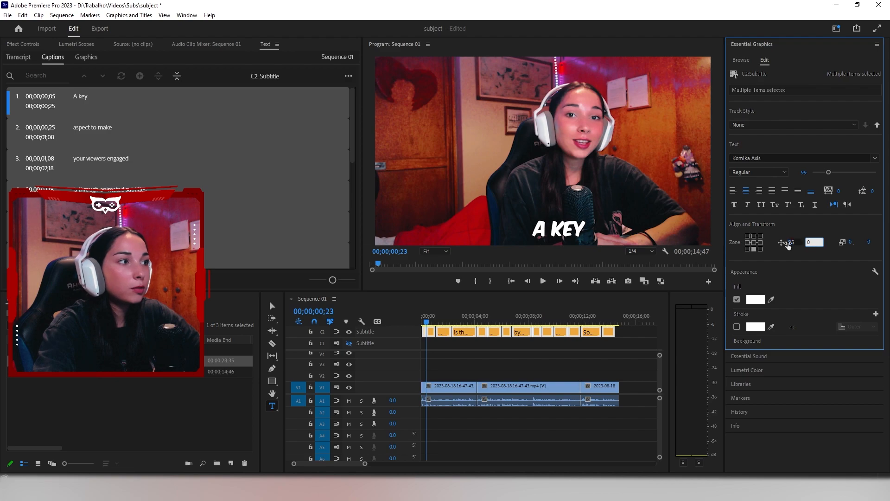
Try a dark red fill on the captions, and set the fill back to white (FFFFFF).
{"action": "left_click", "coordinate": [756, 299]}
{"action": "left_click", "coordinate": [426, 216]}
{"action": "left_click", "coordinate": [436, 249]}
{"action": "left_click", "coordinate": [539, 176]}
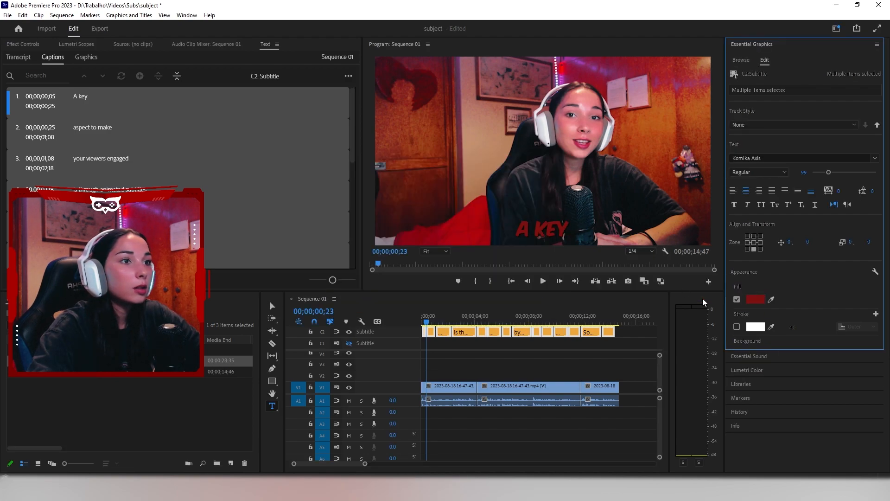
{"action": "left_click", "coordinate": [757, 300]}
{"action": "left_click_drag", "start_coordinate": [369, 224], "coordinate": [324, 333]}
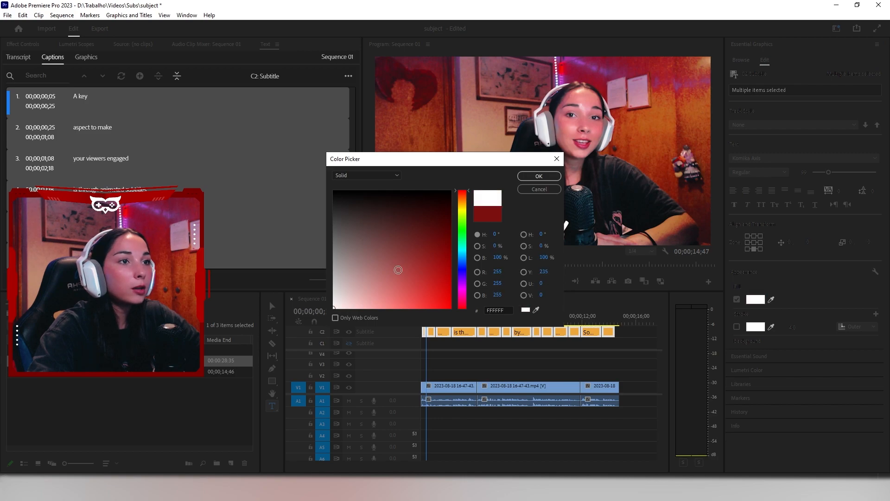
{"action": "left_click", "coordinate": [557, 177]}
Enable a stroke on the captions and set its colour to black (000000).
{"action": "left_click", "coordinate": [737, 327]}
{"action": "left_click", "coordinate": [756, 327]}
{"action": "left_click_drag", "start_coordinate": [449, 216], "coordinate": [480, 179]}
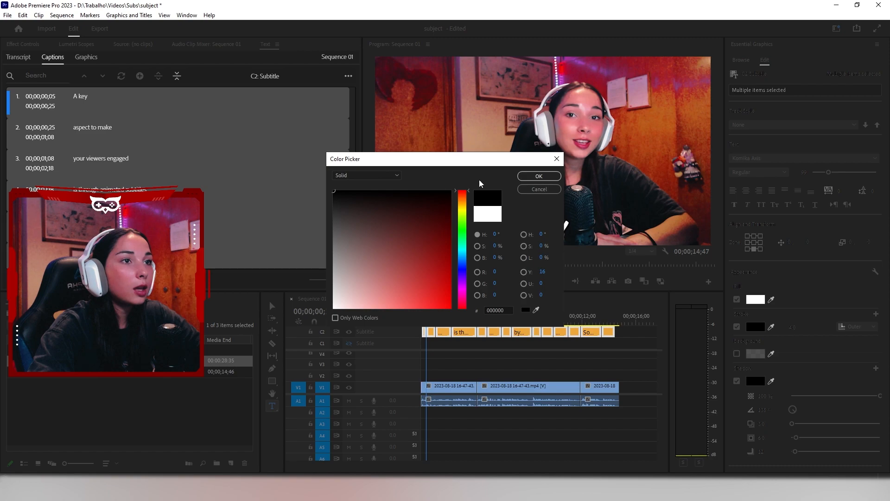
{"action": "left_click", "coordinate": [539, 178]}
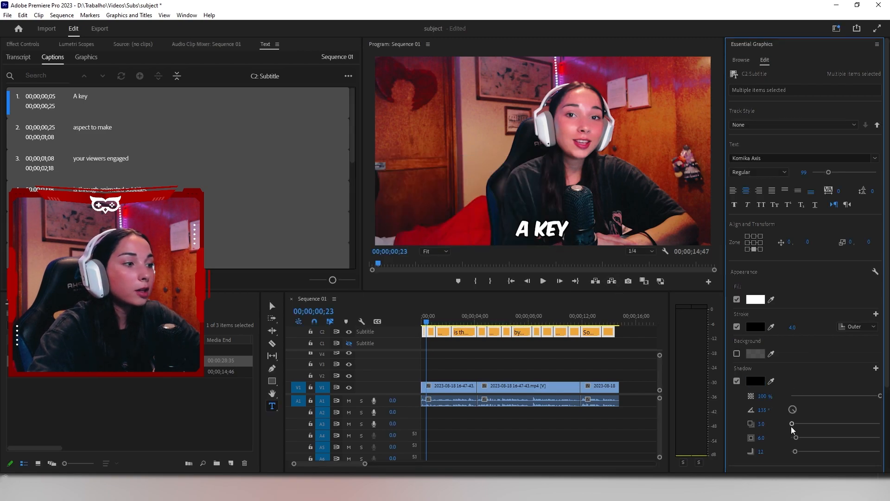
Set the captions' shadow distance to 17.6 and play back the styled captions from the sequence start.
{"action": "left_click_drag", "start_coordinate": [805, 424], "coordinate": [798, 424]}
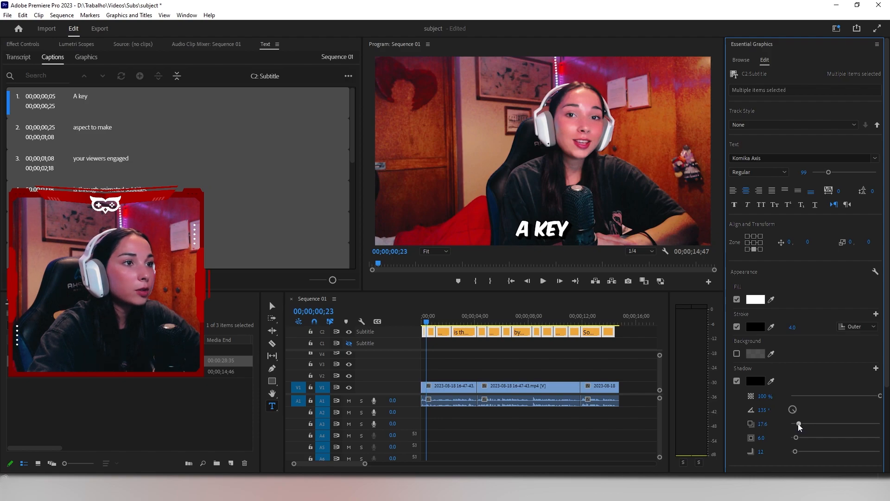
{"action": "left_click", "coordinate": [414, 324]}
{"action": "left_click", "coordinate": [543, 281]}
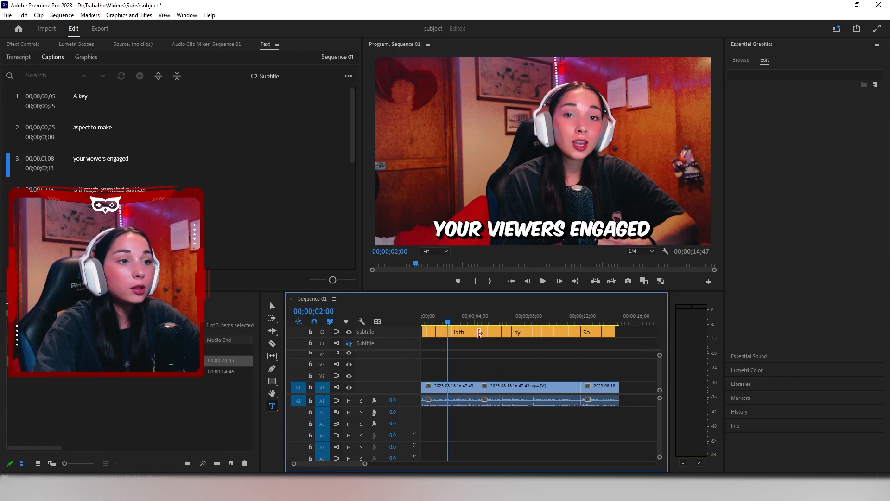
Select all captions on the C2 subtitle track and upgrade them to graphics.
{"action": "left_click_drag", "start_coordinate": [638, 332], "coordinate": [421, 307]}
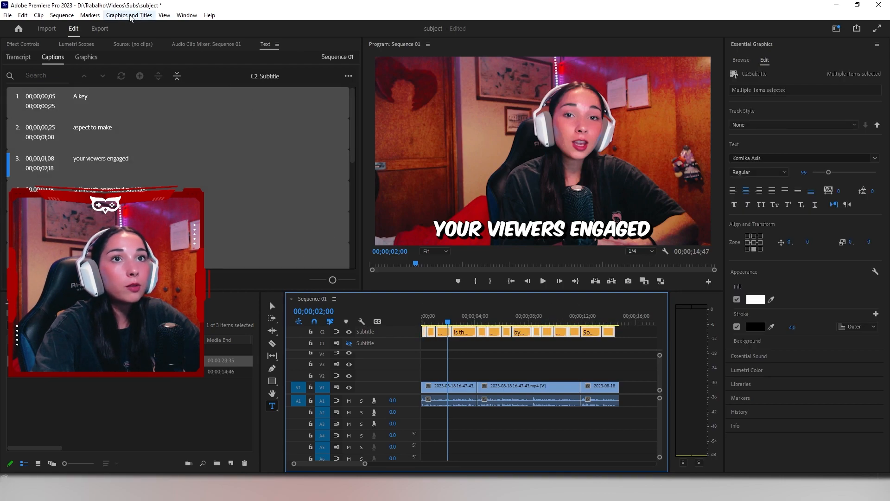
{"action": "left_click", "coordinate": [131, 17]}
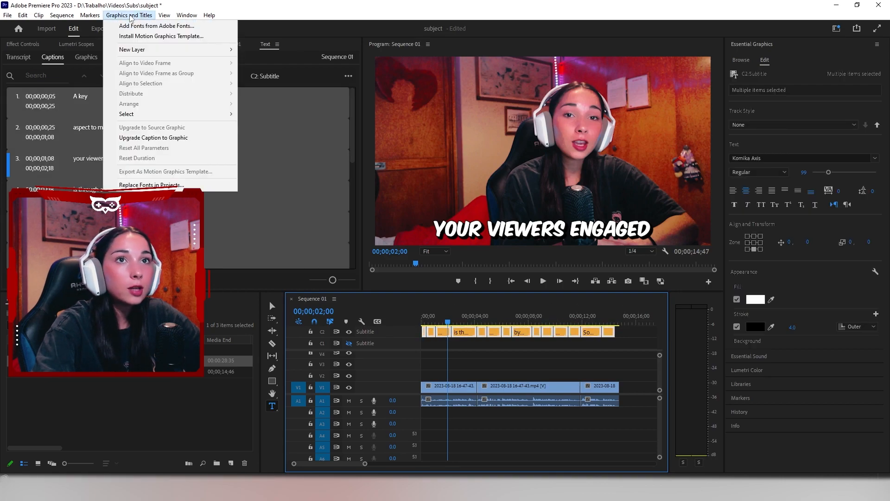
{"action": "left_click", "coordinate": [186, 139]}
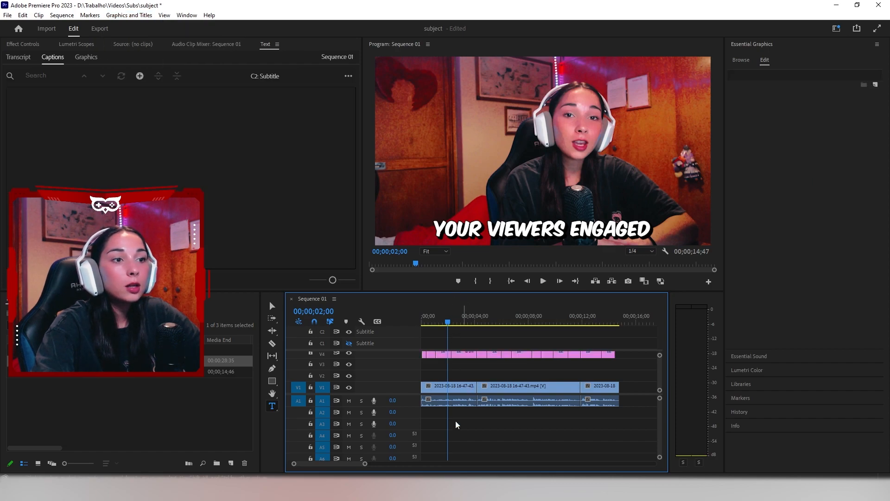
Add a Vector Motion Scale keyframe of 50 at the start of the first caption graphic, at 00;00;00;05.
{"action": "left_click_drag", "start_coordinate": [367, 464], "coordinate": [361, 464]}
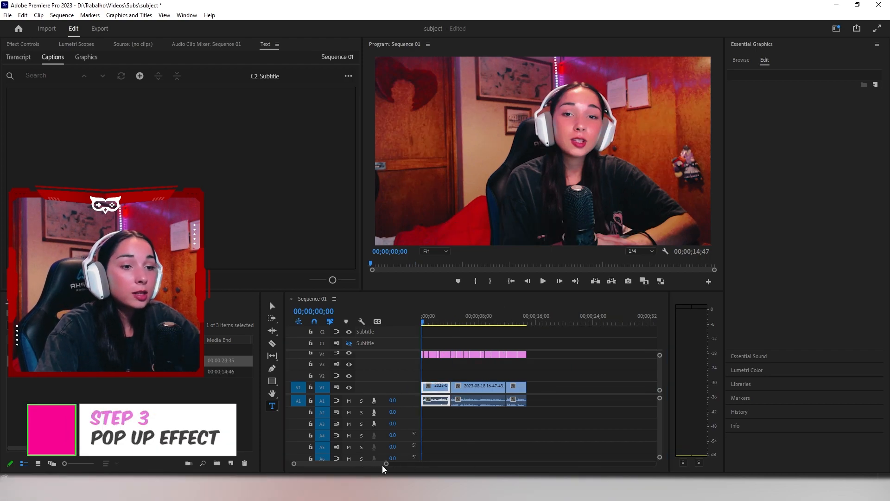
{"action": "left_click_drag", "start_coordinate": [385, 464], "coordinate": [357, 463]}
{"action": "left_click", "coordinate": [451, 324]}
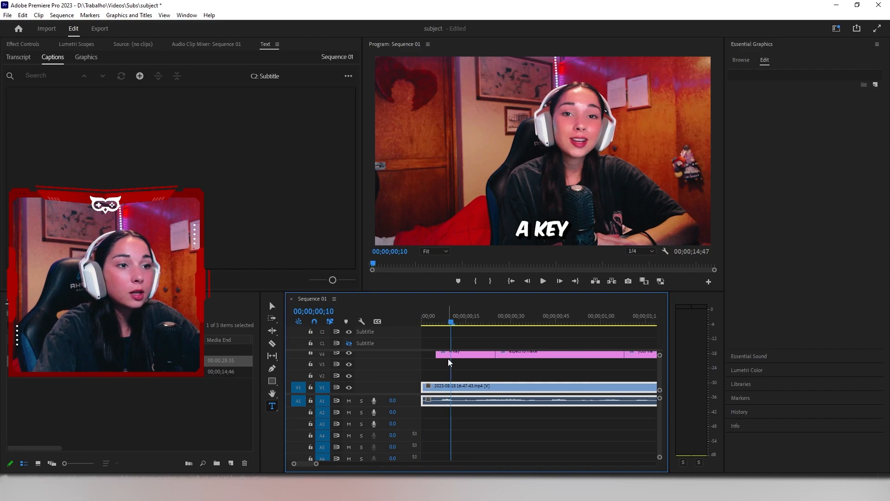
{"action": "left_click", "coordinate": [448, 355]}
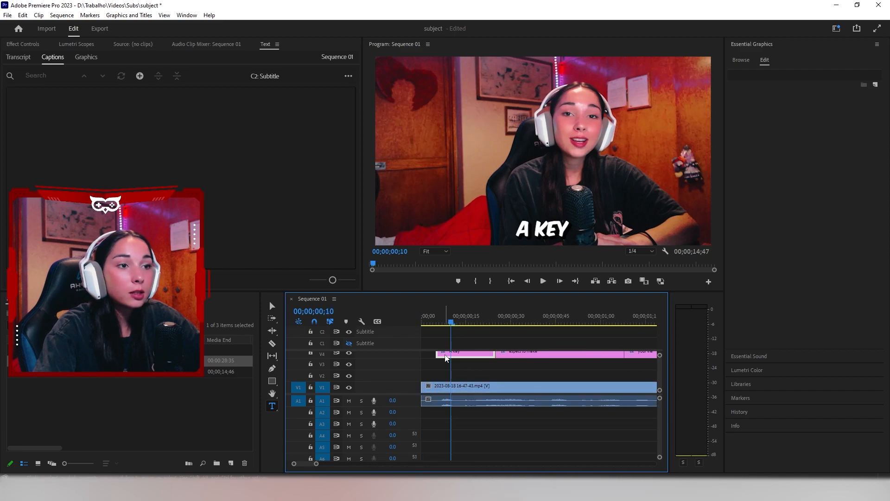
{"action": "left_click", "coordinate": [19, 44]}
{"action": "left_click", "coordinate": [22, 101]}
{"action": "left_click", "coordinate": [115, 101]}
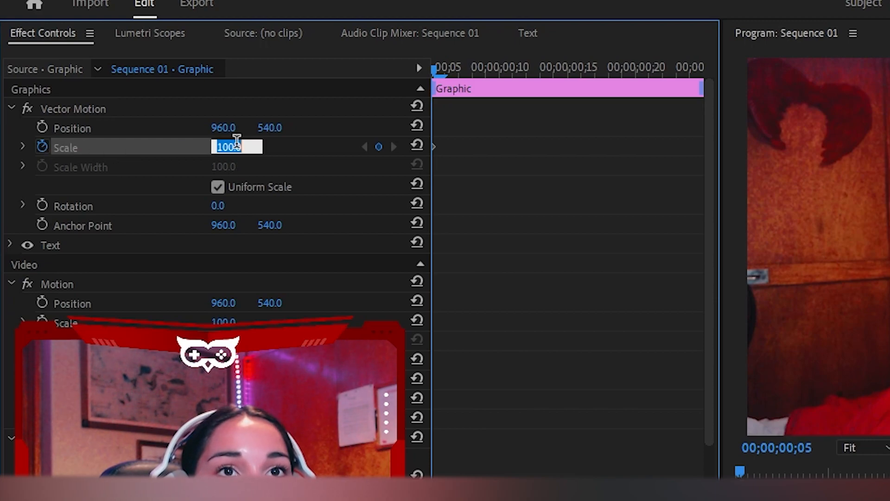
{"action": "type", "text": "50"}
{"action": "key", "text": "Return"}
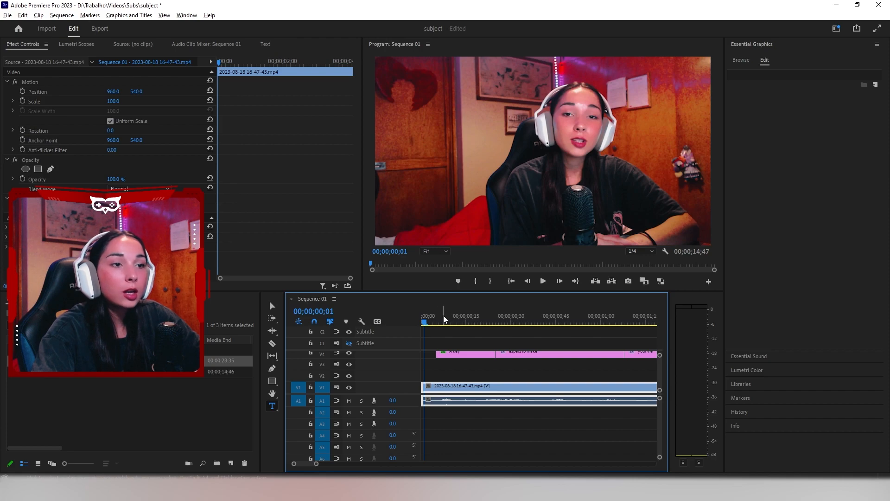
Play back the first caption's pop-up animation and step through its opening frames one by one.
{"action": "left_click", "coordinate": [543, 281]}
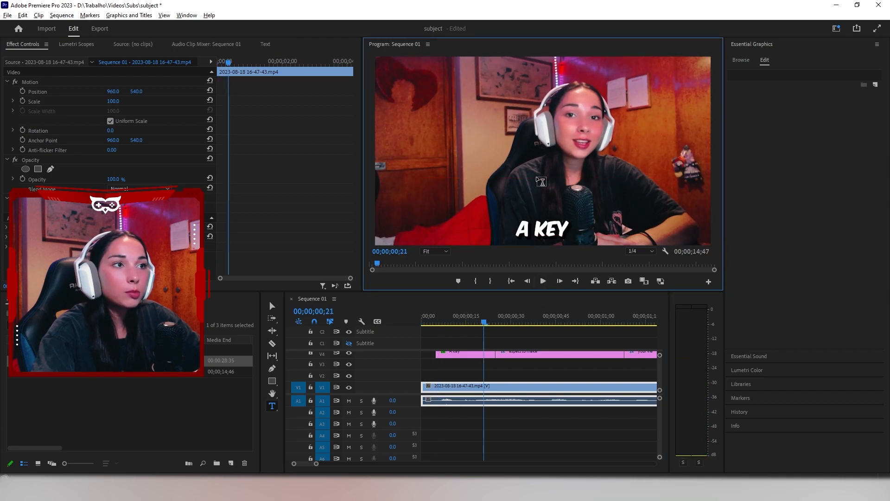
{"action": "left_click", "coordinate": [463, 366]}
{"action": "key", "text": "Left"}
{"action": "key", "text": "Left"}
{"action": "key", "text": "Left"}
{"action": "key", "text": "Left"}
{"action": "key", "text": "Left"}
{"action": "key", "text": "Left"}
{"action": "key", "text": "Left"}
{"action": "key", "text": "Left"}
{"action": "key", "text": "Left"}
{"action": "key", "text": "Left"}
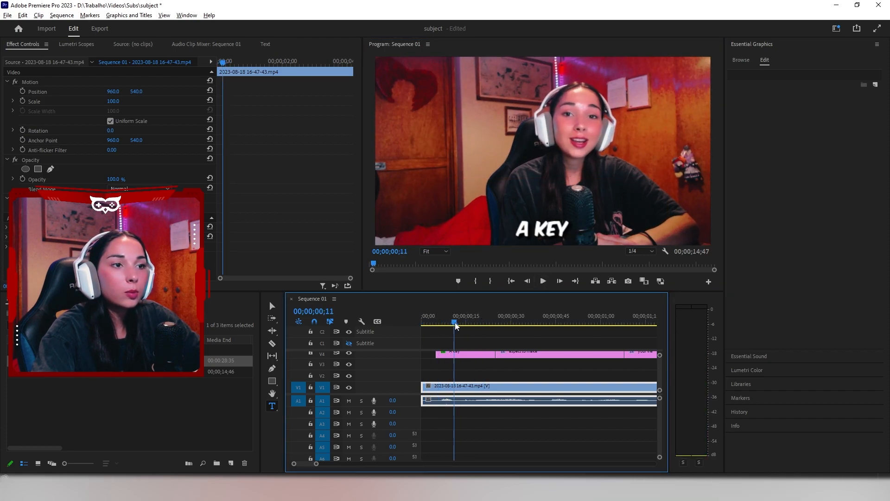
{"action": "key", "text": "Left"}
{"action": "key", "text": "Left"}
{"action": "key", "text": "Left"}
{"action": "key", "text": "Left"}
{"action": "key", "text": "Left"}
{"action": "key", "text": "Left"}
{"action": "key", "text": "Left"}
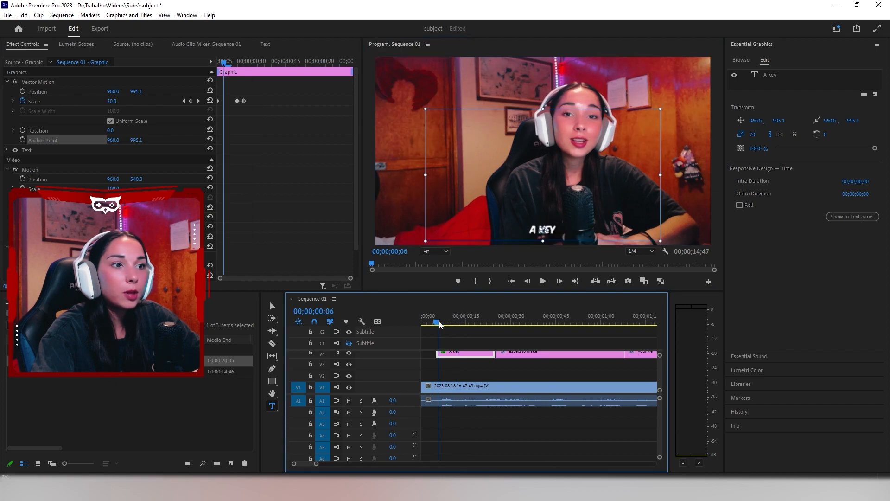
{"action": "key", "text": "Right"}
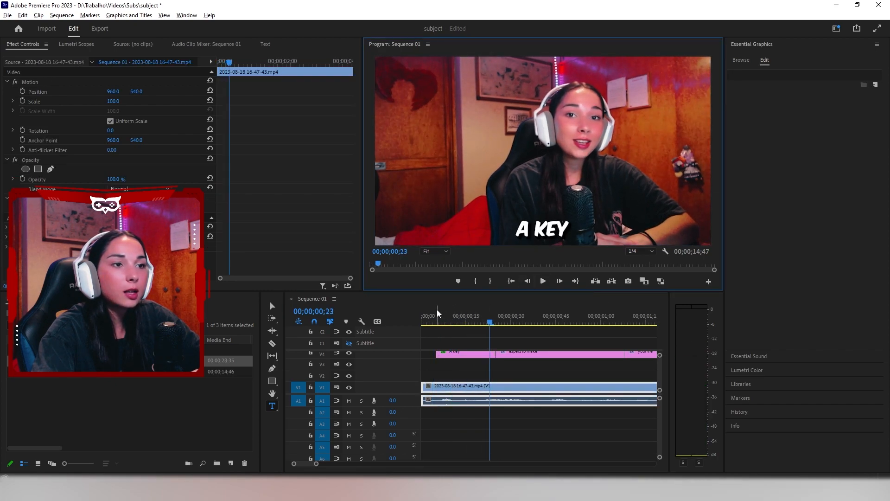
{"action": "left_click", "coordinate": [543, 281]}
{"action": "left_click", "coordinate": [544, 281]}
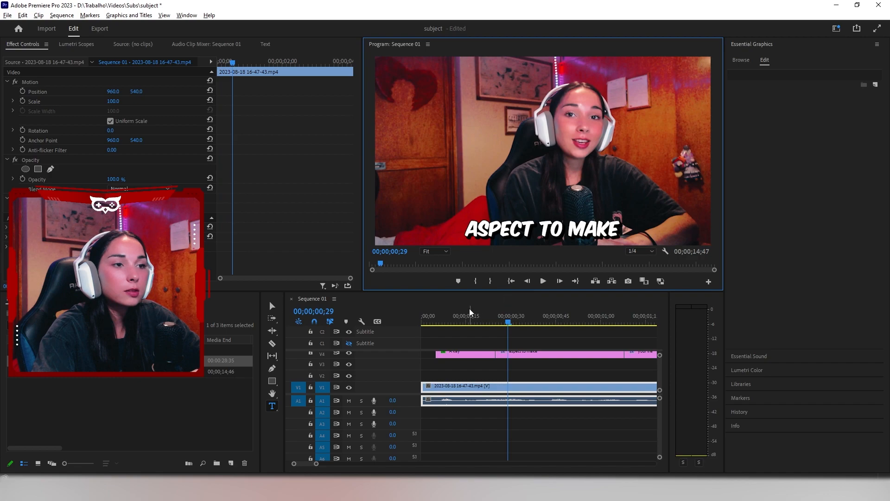
{"action": "left_click", "coordinate": [475, 320]}
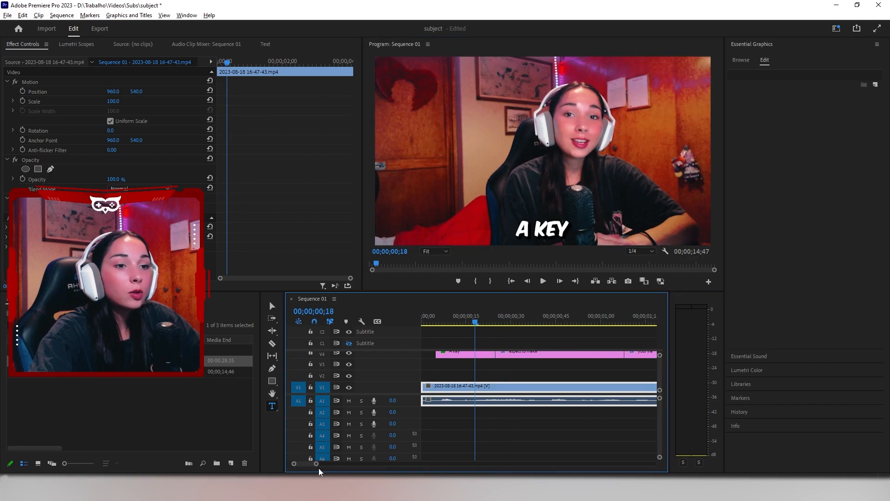
Copy the first caption graphic and select all caption graphics on track V4.
{"action": "left_click_drag", "start_coordinate": [324, 465], "coordinate": [345, 463]}
{"action": "right_click", "coordinate": [428, 357]}
{"action": "key", "text": "Escape"}
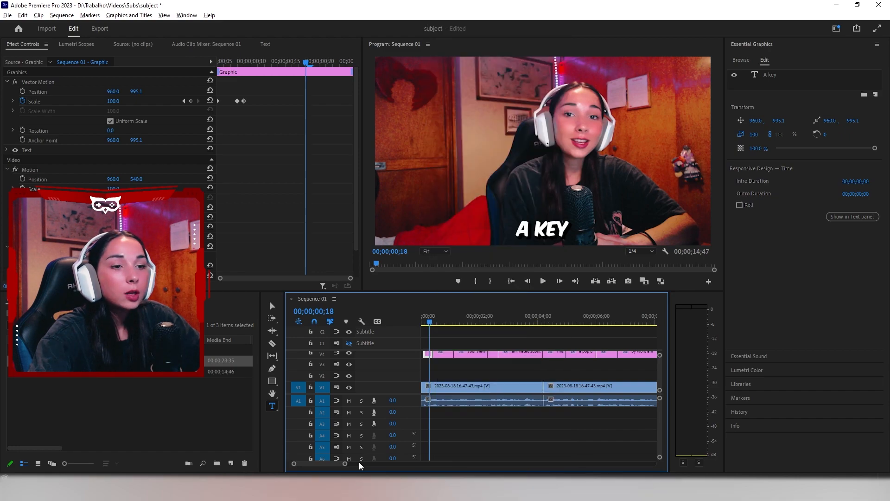
{"action": "left_click_drag", "start_coordinate": [346, 464], "coordinate": [371, 464]}
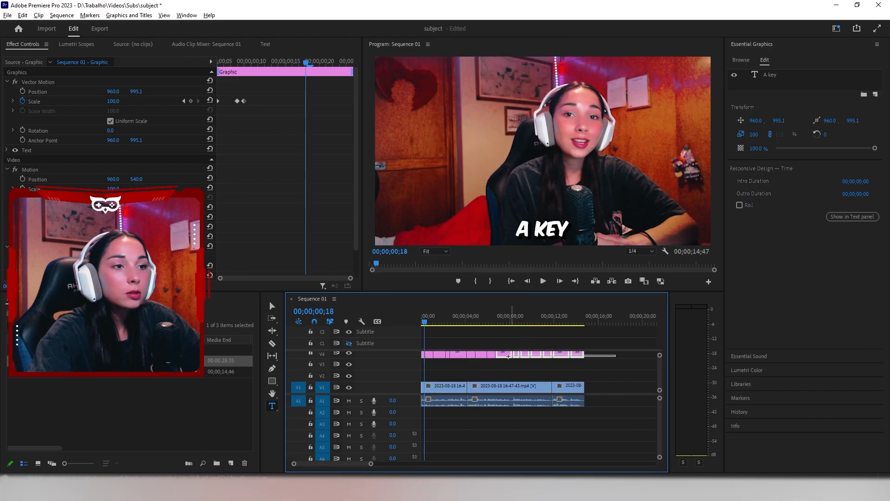
{"action": "left_click", "coordinate": [431, 354]}
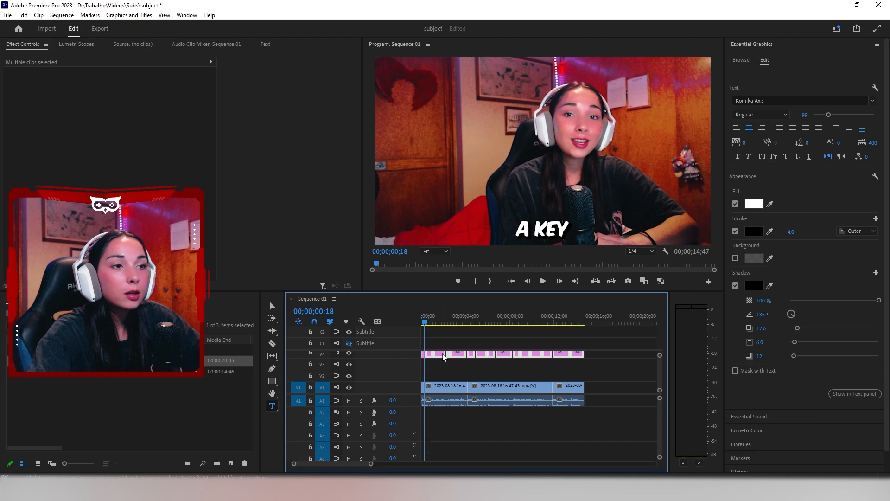
Paste the copied attributes onto the selected captions with Scale Attribute Times disabled, and play the sequence from the start.
{"action": "right_click", "coordinate": [444, 356]}
{"action": "left_click", "coordinate": [486, 65]}
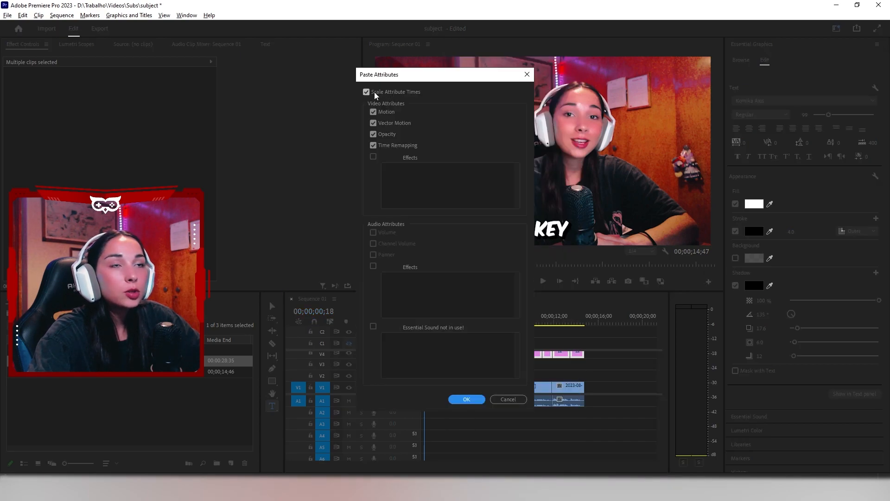
{"action": "left_click", "coordinate": [376, 92]}
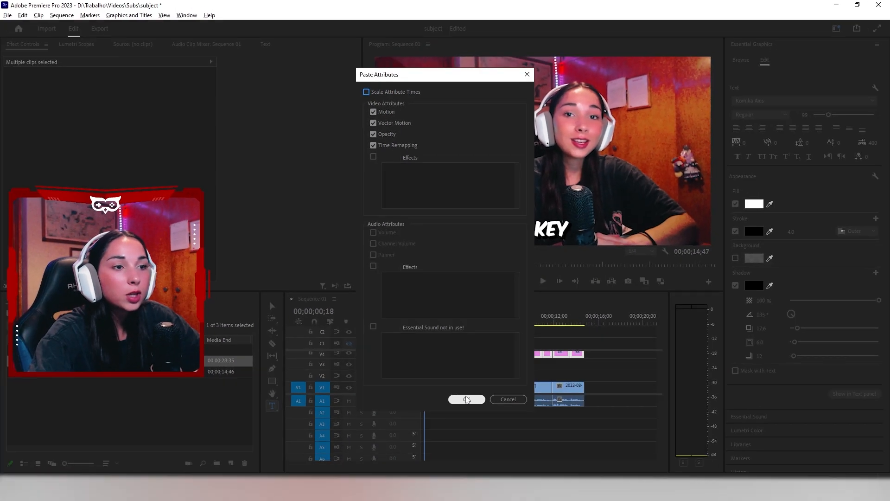
{"action": "left_click", "coordinate": [487, 474]}
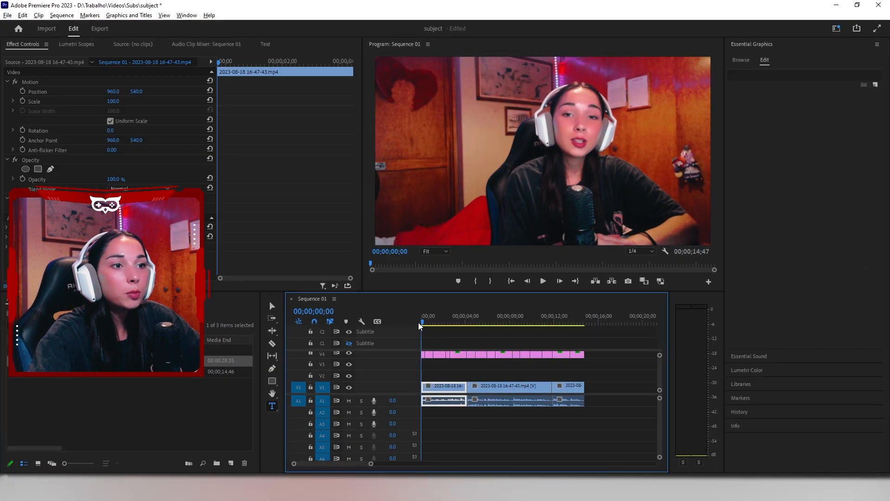
{"action": "left_click", "coordinate": [419, 322]}
{"action": "key", "text": "space"}
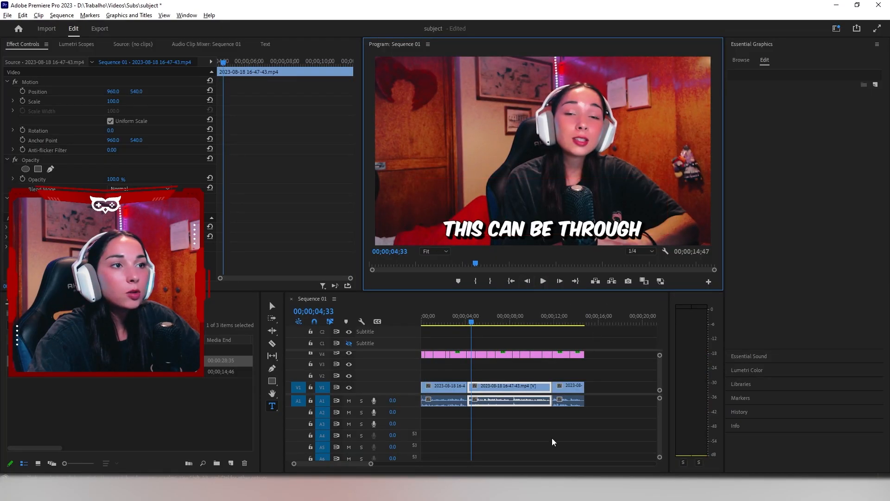
Split the "or even a word" caption graphic on V4 at 00;00;06;10 with the Razor tool.
{"action": "left_click_drag", "start_coordinate": [371, 465], "coordinate": [364, 468]}
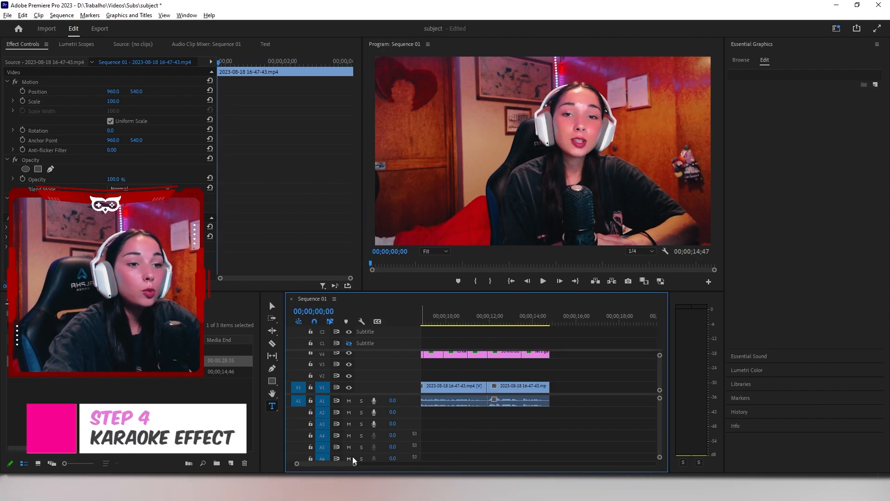
{"action": "left_click_drag", "start_coordinate": [354, 460], "coordinate": [356, 468]}
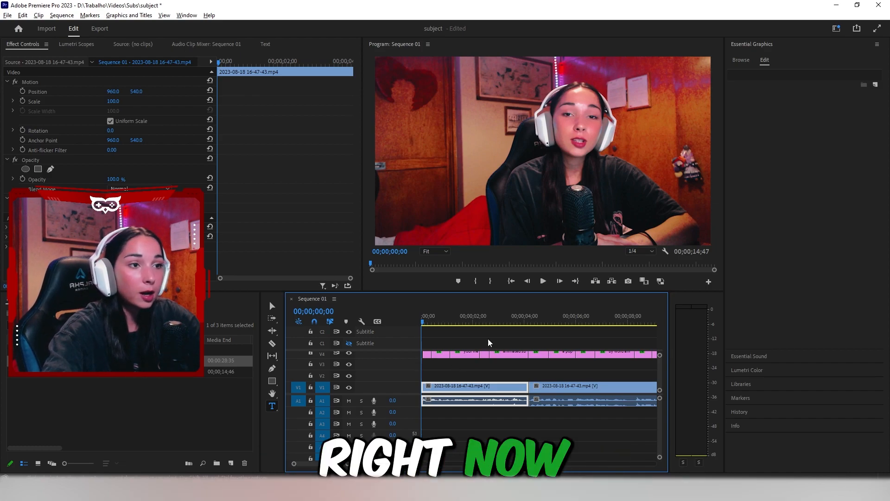
{"action": "scroll", "coordinate": [464, 352], "scroll_direction": "down", "scroll_amount": 3}
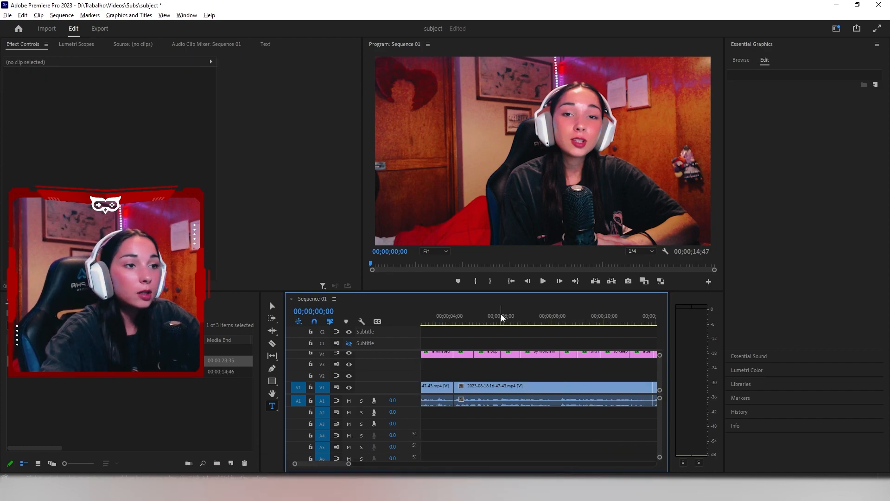
{"action": "left_click", "coordinate": [533, 314]}
{"action": "left_click_drag", "start_coordinate": [349, 465], "coordinate": [339, 464]}
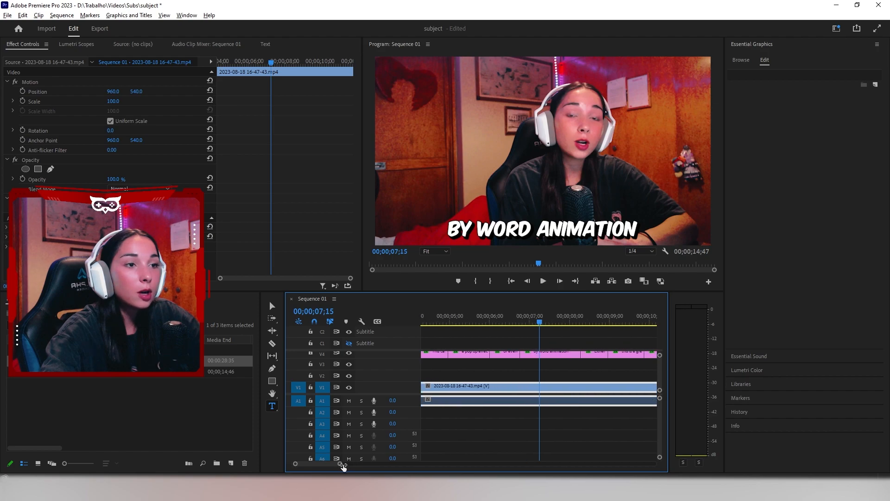
{"action": "left_click", "coordinate": [509, 319]}
{"action": "left_click", "coordinate": [488, 308]}
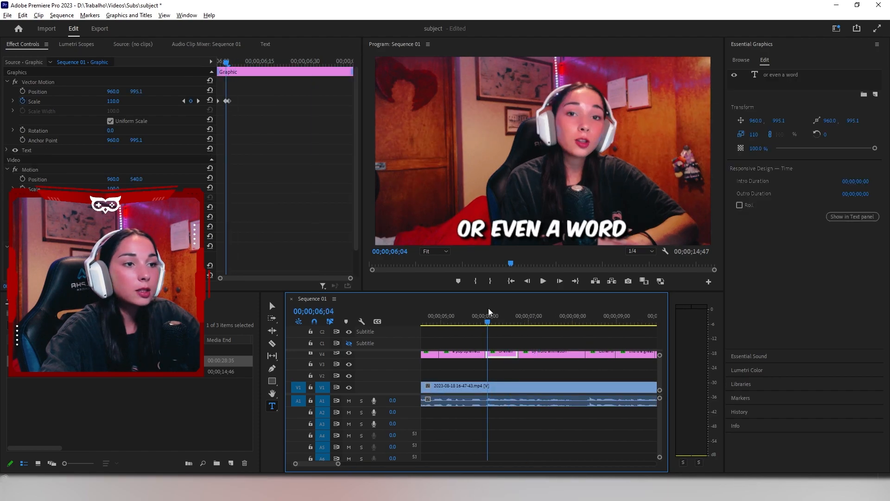
{"action": "left_click_drag", "start_coordinate": [338, 464], "coordinate": [329, 470]}
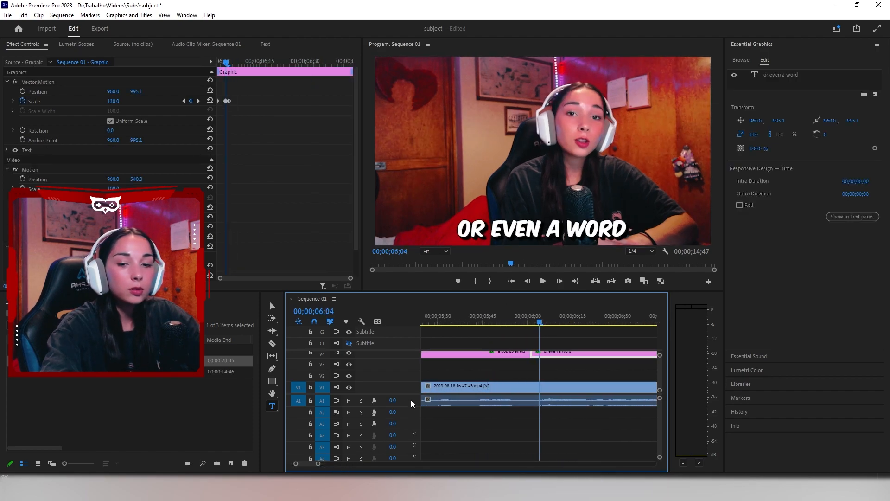
{"action": "key", "text": "space"}
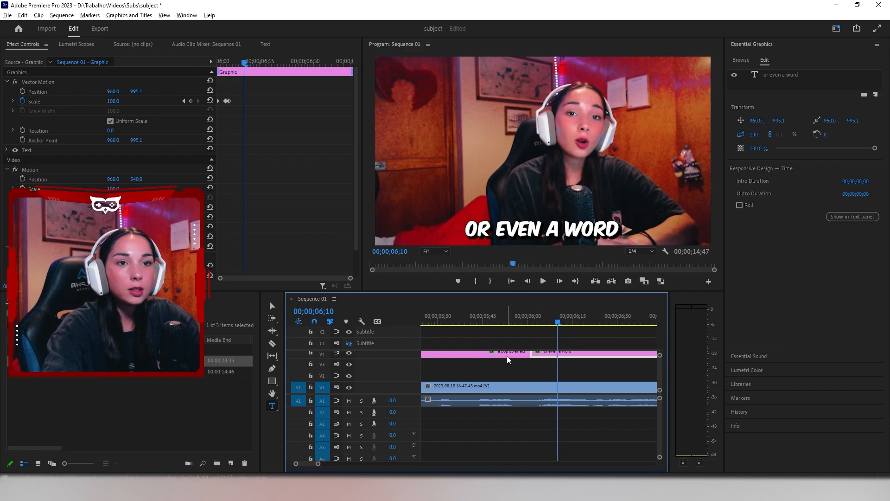
{"action": "left_click", "coordinate": [273, 343]}
{"action": "left_click", "coordinate": [561, 355]}
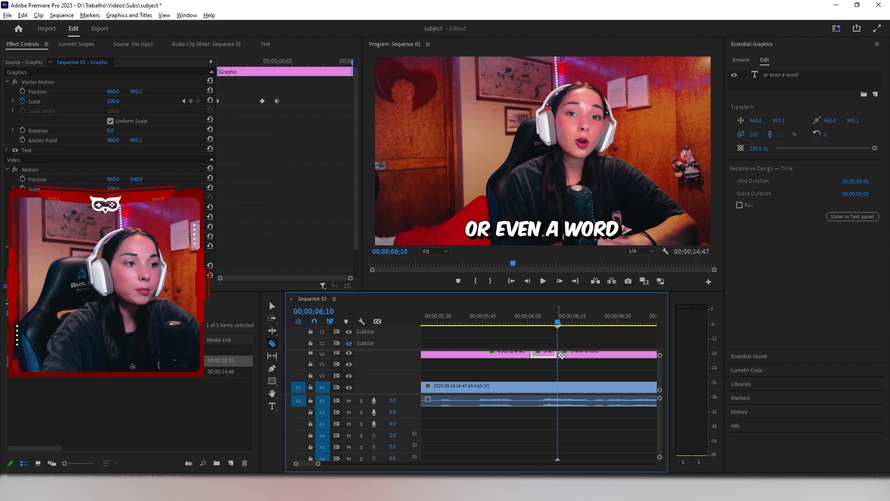
{"action": "key", "text": "space"}
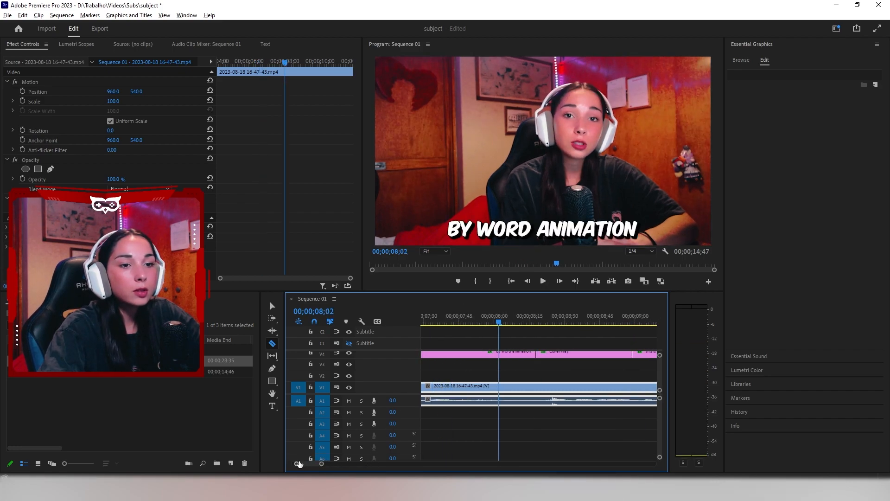
In the first segment of the "or even a word" caption, set the fill of the word "or" to yellow.
{"action": "left_click_drag", "start_coordinate": [299, 464], "coordinate": [290, 466]}
{"action": "left_click", "coordinate": [274, 306]}
{"action": "left_click_drag", "start_coordinate": [336, 465], "coordinate": [357, 464]}
{"action": "left_click_drag", "start_coordinate": [517, 316], "coordinate": [513, 316]}
{"action": "left_click_drag", "start_coordinate": [362, 464], "coordinate": [307, 465]}
{"action": "left_click", "coordinate": [555, 353]}
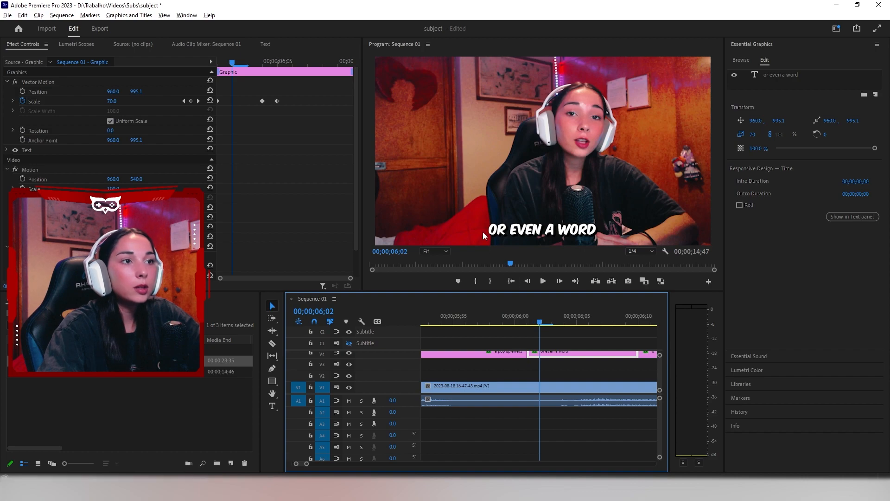
{"action": "double_click", "coordinate": [498, 229]}
{"action": "left_click", "coordinate": [495, 228]}
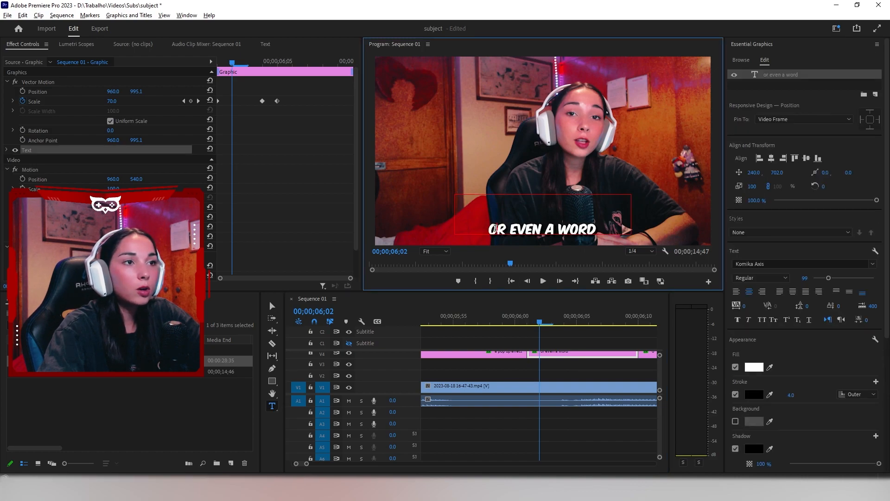
{"action": "left_click", "coordinate": [753, 367]}
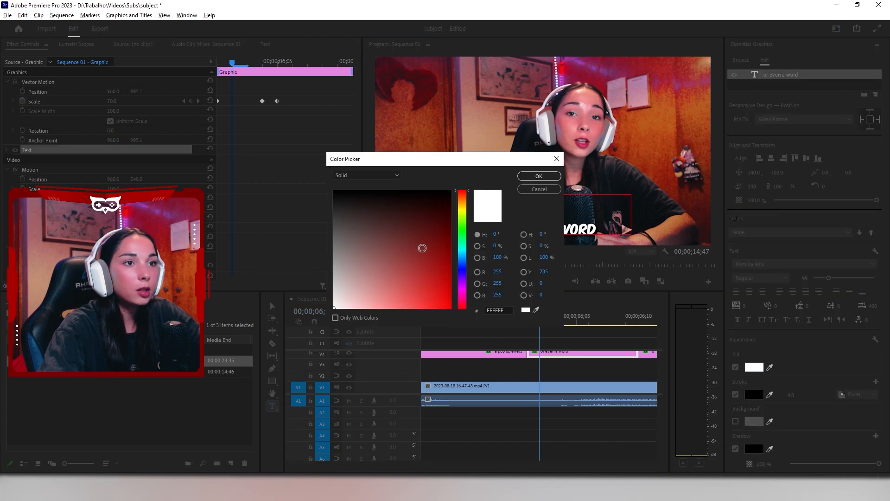
{"action": "left_click_drag", "start_coordinate": [426, 245], "coordinate": [386, 283]}
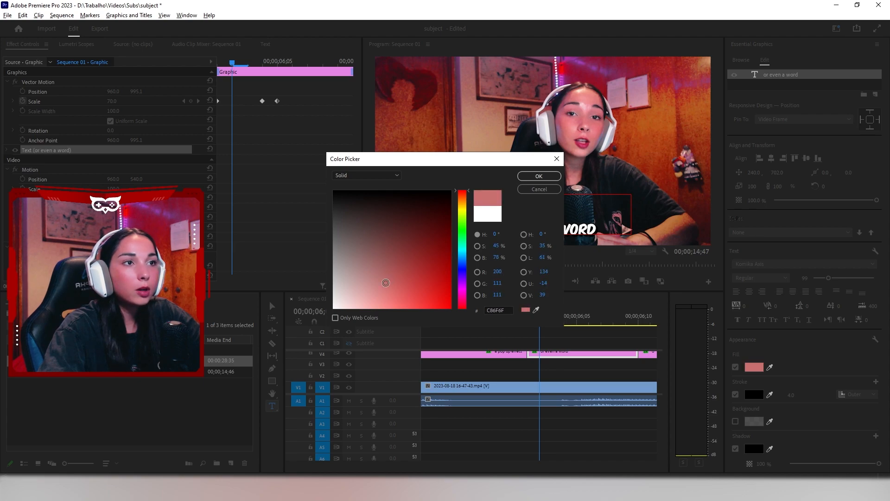
{"action": "left_click", "coordinate": [465, 208]}
{"action": "mouse_move", "coordinate": [419, 248]}
{"action": "left_mouse_down"}
{"action": "mouse_move", "coordinate": [443, 245]}
{"action": "mouse_move", "coordinate": [408, 282]}
{"action": "left_mouse_up"}
{"action": "left_click", "coordinate": [527, 178]}
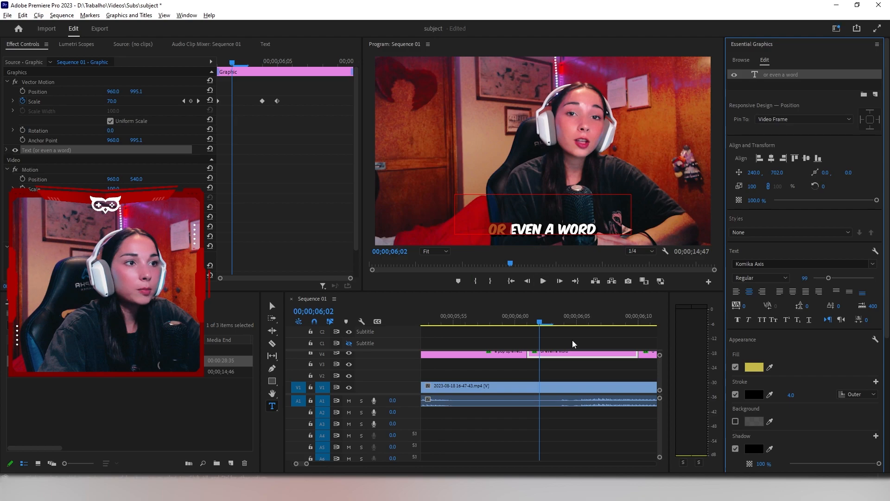
In the second segment of the "or even a word" caption, set the fill of the word "even" to yellow.
{"action": "left_click", "coordinate": [577, 339]}
{"action": "left_click", "coordinate": [490, 310]}
{"action": "left_click", "coordinate": [520, 355]}
{"action": "left_click_drag", "start_coordinate": [511, 318], "coordinate": [516, 319]}
{"action": "double_click", "coordinate": [519, 226]}
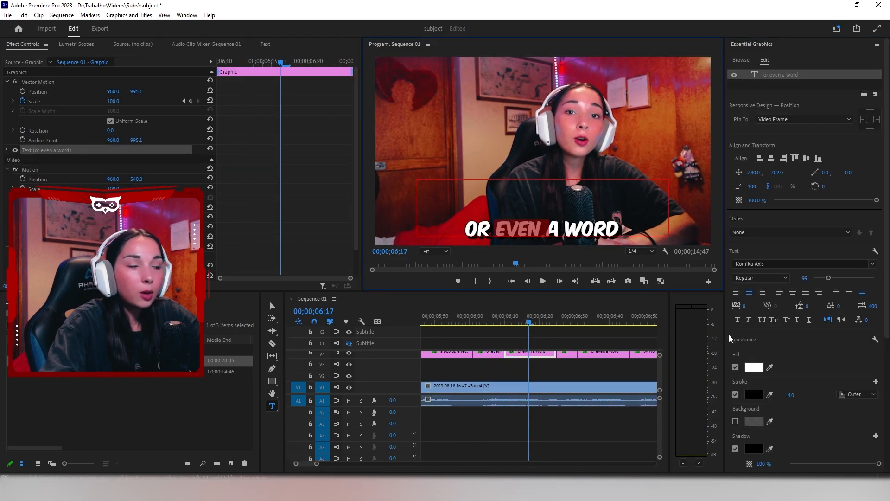
{"action": "left_click", "coordinate": [754, 368]}
{"action": "left_click", "coordinate": [462, 213]}
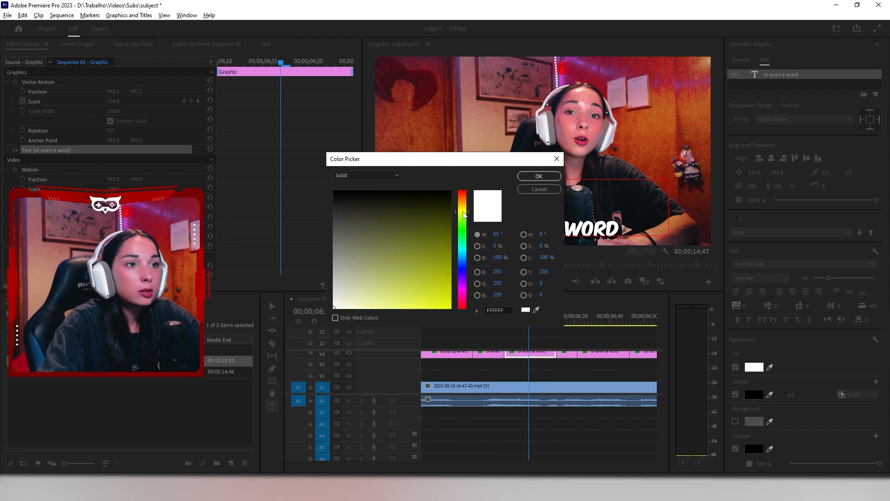
{"action": "left_click_drag", "start_coordinate": [435, 242], "coordinate": [416, 283]}
{"action": "left_click", "coordinate": [537, 177]}
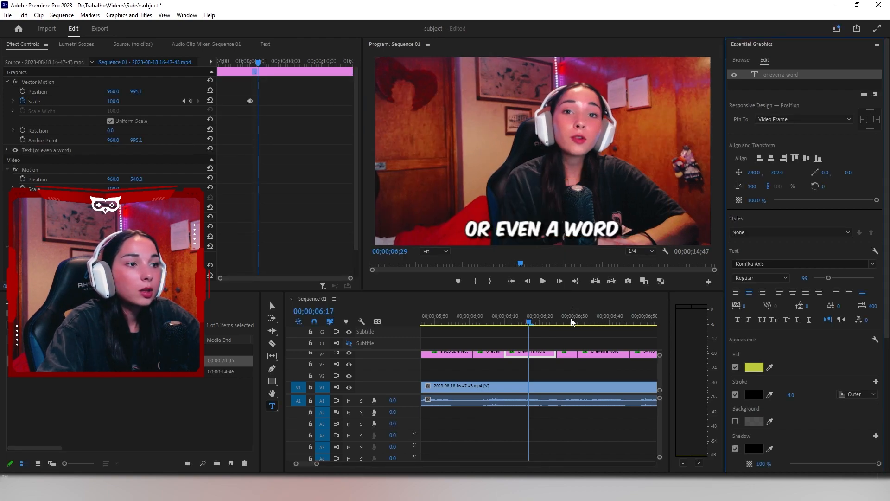
In the third segment of the "or even a word" caption, set the fill of the word "a" to yellow.
{"action": "left_click", "coordinate": [572, 321]}
{"action": "left_click", "coordinate": [570, 352]}
{"action": "double_click", "coordinate": [555, 232]}
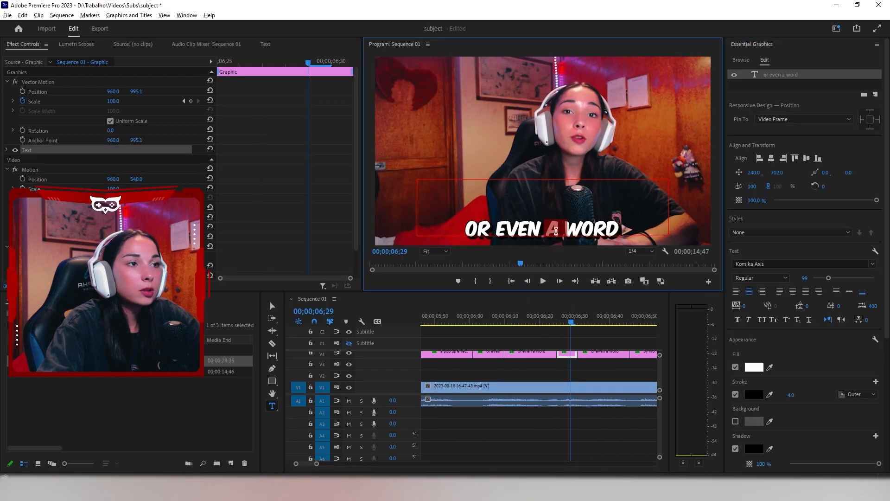
{"action": "left_click", "coordinate": [752, 368]}
{"action": "left_click", "coordinate": [466, 215]}
{"action": "left_click", "coordinate": [406, 288]}
{"action": "left_click", "coordinate": [540, 176]}
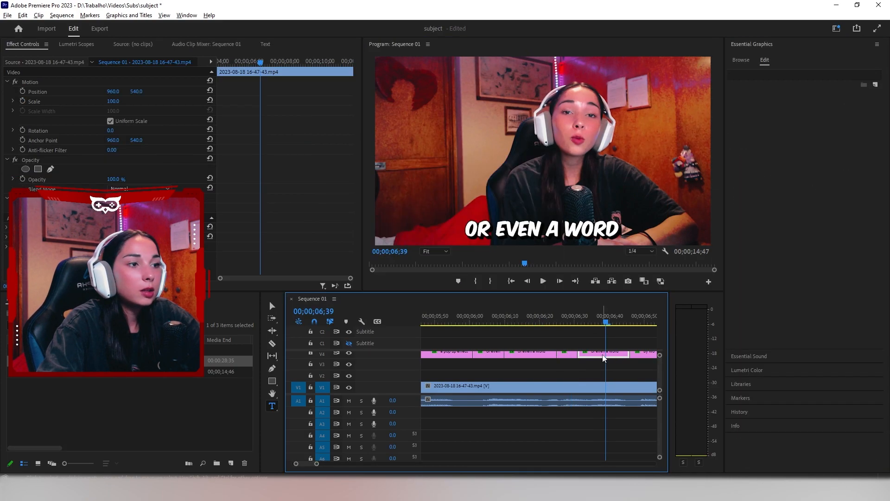
In the last segment of the "or even a word" caption, set the fill of "word" to dark yellow (B7A31B).
{"action": "left_click", "coordinate": [605, 355]}
{"action": "double_click", "coordinate": [591, 229]}
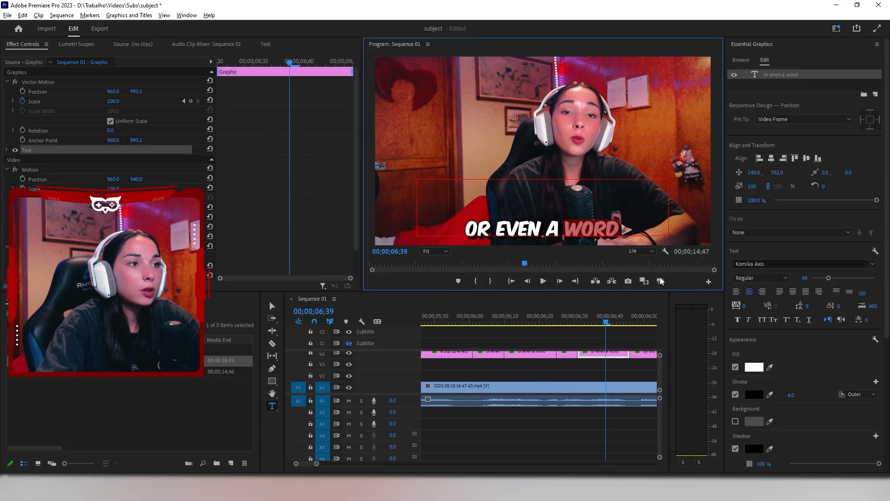
{"action": "left_click", "coordinate": [756, 369]}
{"action": "left_click", "coordinate": [464, 215]}
{"action": "left_click", "coordinate": [433, 272]}
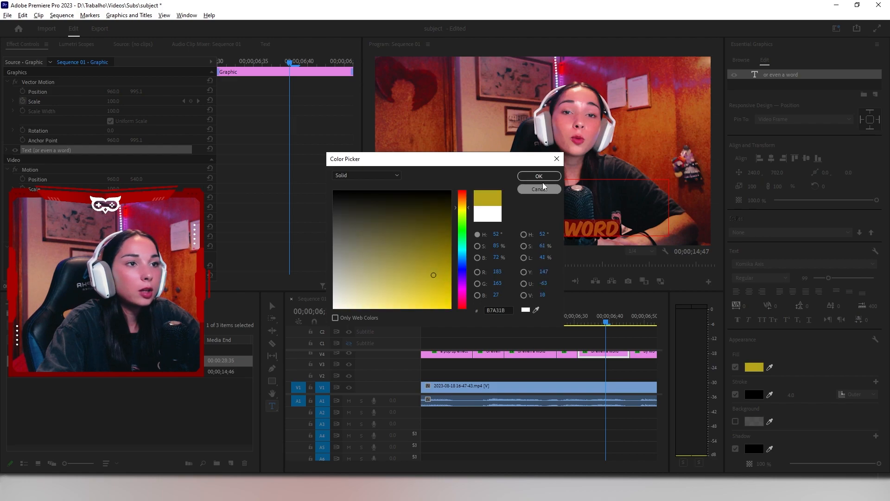
{"action": "left_click", "coordinate": [539, 177]}
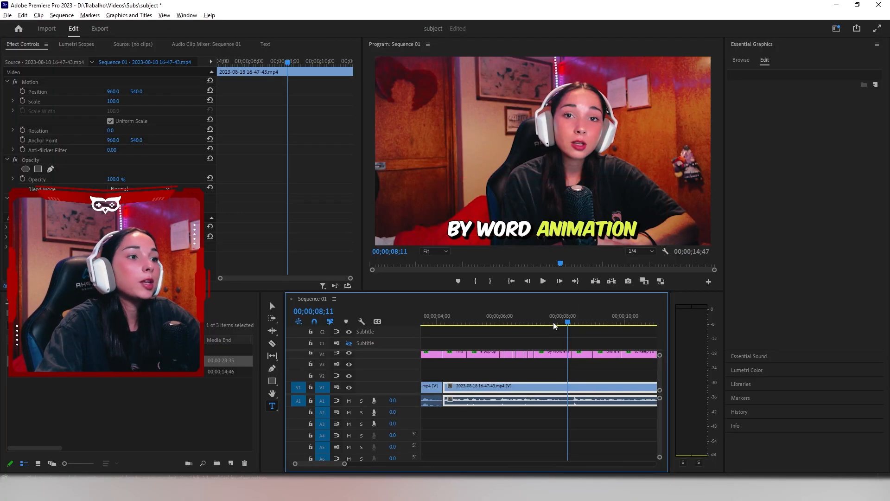
Copy the fill colour code C5B849 from the word "or" in the first segment of the "or even a word" caption.
{"action": "left_click", "coordinate": [551, 352]}
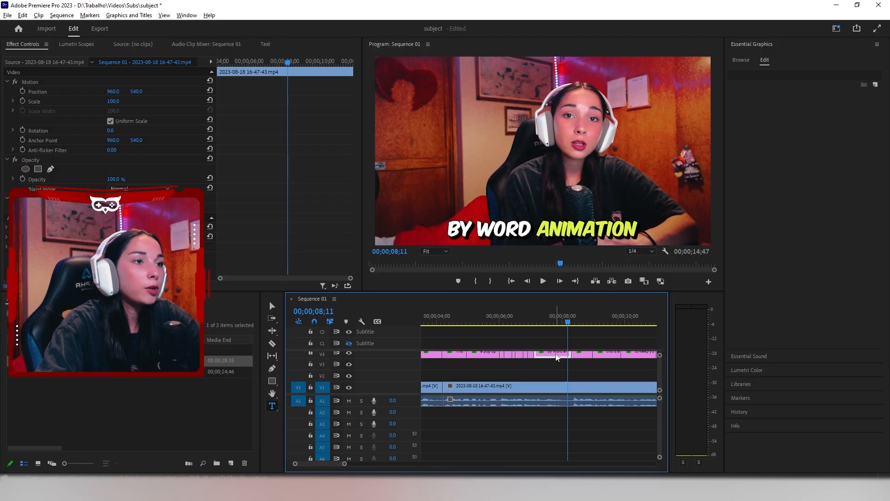
{"action": "double_click", "coordinate": [597, 230]}
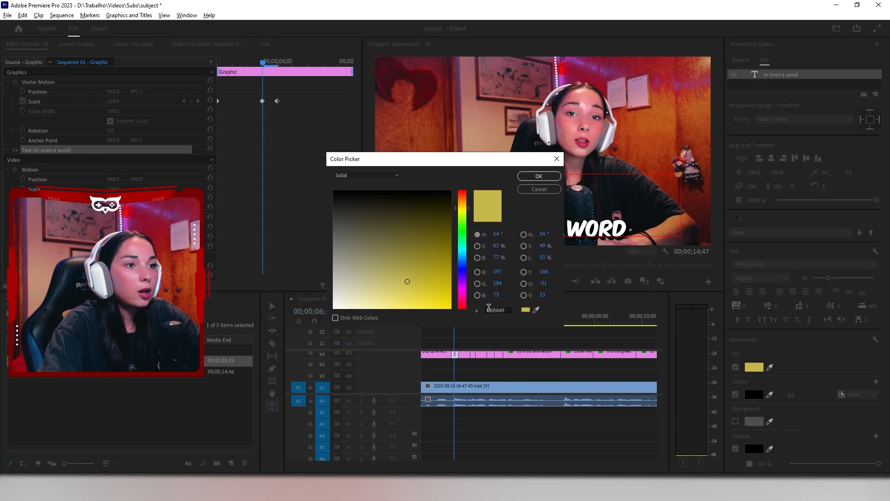
{"action": "left_click", "coordinate": [489, 310]}
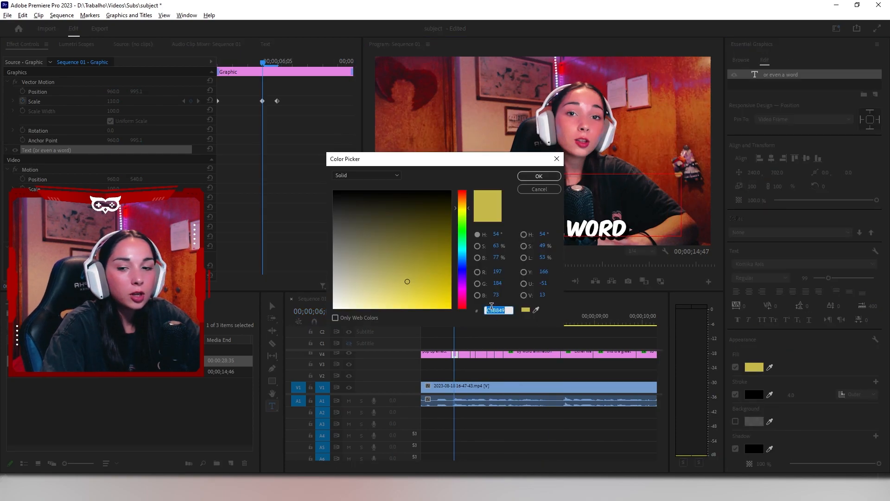
{"action": "left_click", "coordinate": [552, 176]}
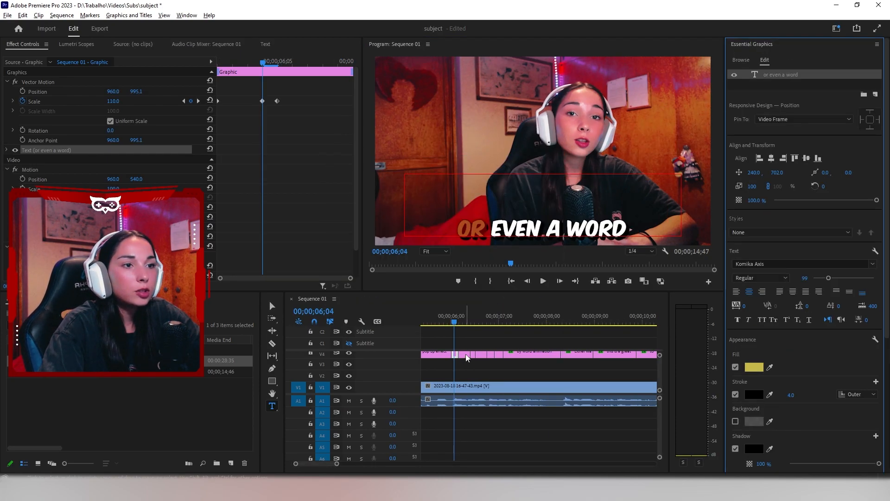
Set the fill of the word "even" in the second segment of the "or even a word" caption to C5B849.
{"action": "left_click", "coordinate": [466, 320]}
{"action": "left_click", "coordinate": [589, 227]}
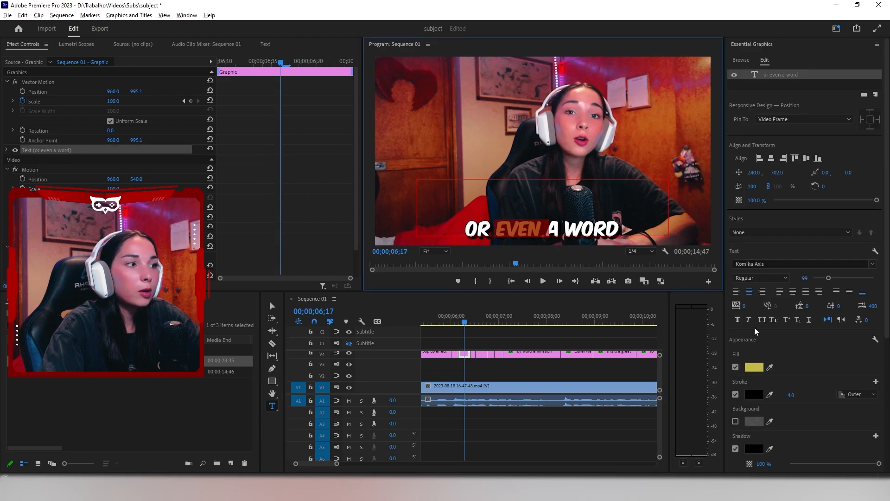
{"action": "left_click", "coordinate": [754, 367]}
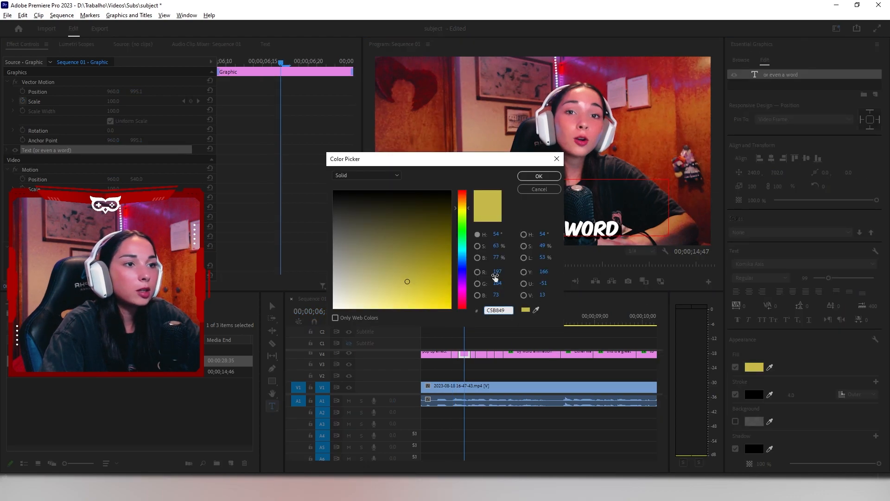
{"action": "left_click", "coordinate": [538, 177]}
{"action": "left_click", "coordinate": [454, 316]}
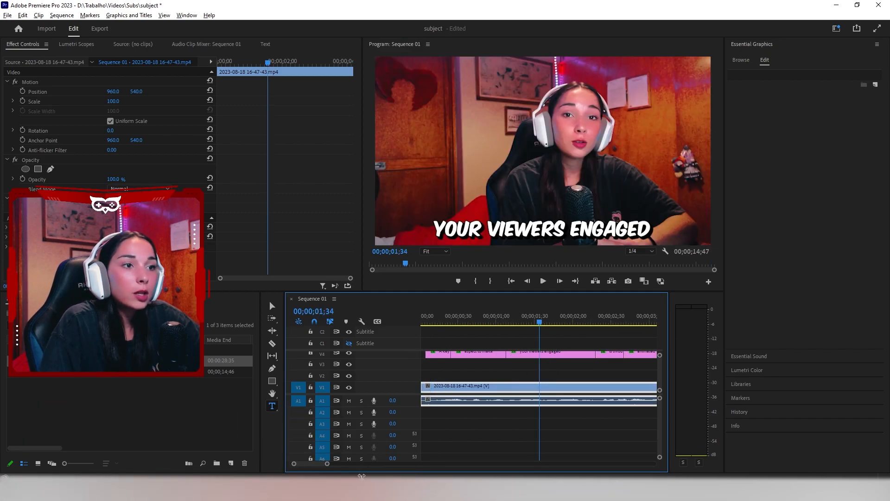
Split the "your viewers engaged" caption into three segments at about 00;00;01;18 and 00;00;01;40, and play it to check the word timing.
{"action": "key", "text": "="}
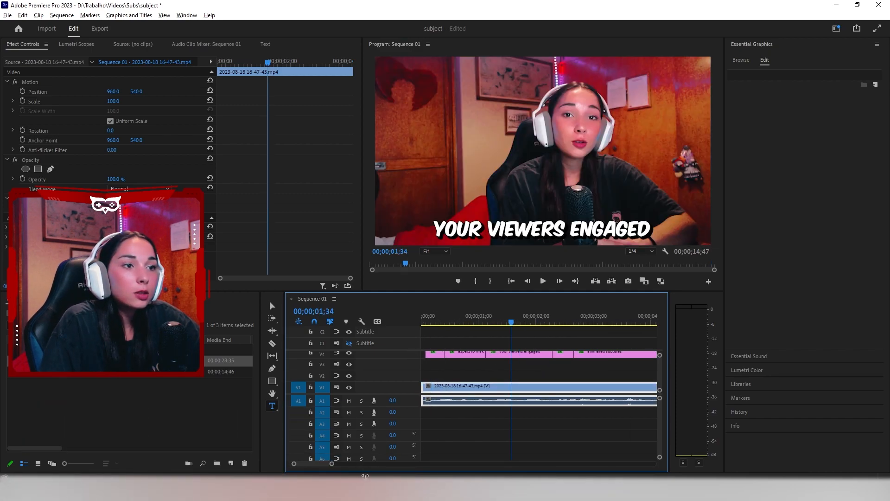
{"action": "left_click", "coordinate": [499, 316]}
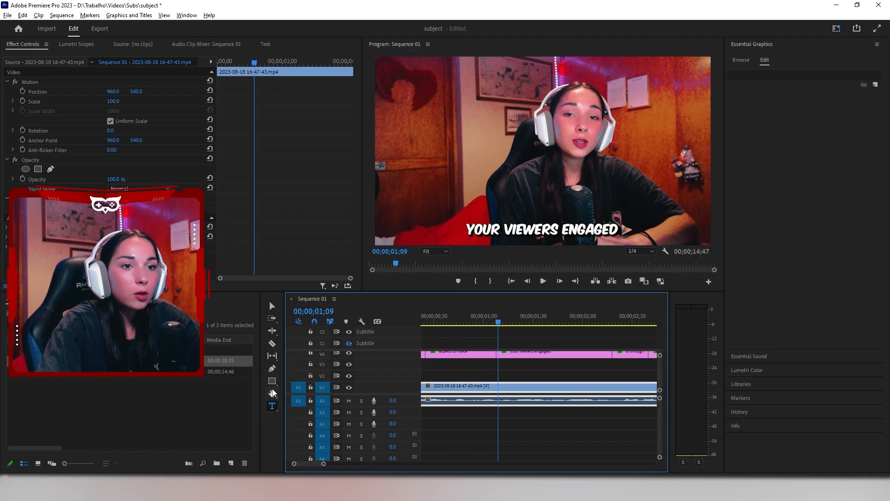
{"action": "left_click_drag", "start_coordinate": [505, 320], "coordinate": [515, 326]}
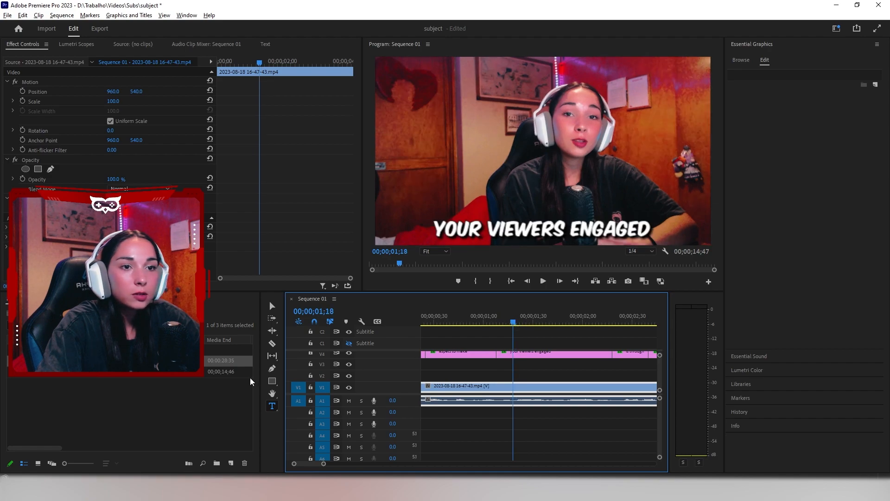
{"action": "left_click", "coordinate": [276, 343]}
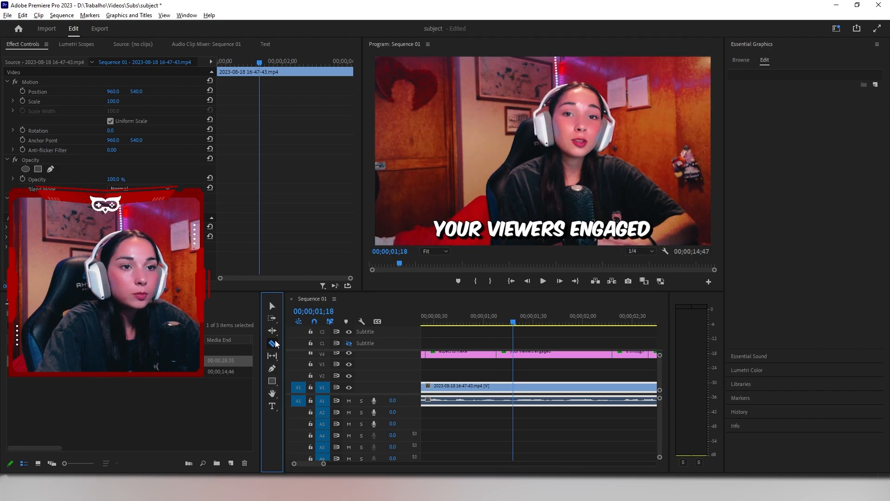
{"action": "key", "text": "space"}
{"action": "left_click_drag", "start_coordinate": [532, 319], "coordinate": [550, 319]}
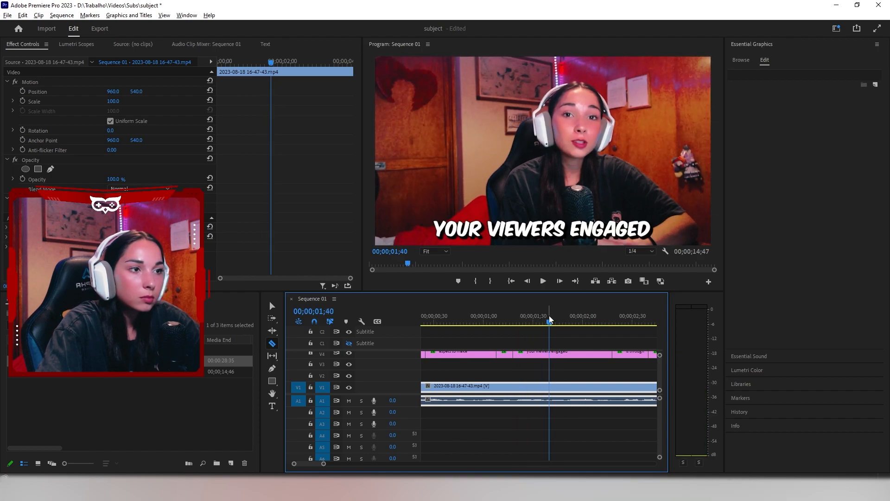
{"action": "left_click", "coordinate": [546, 354]}
{"action": "left_click", "coordinate": [499, 317]}
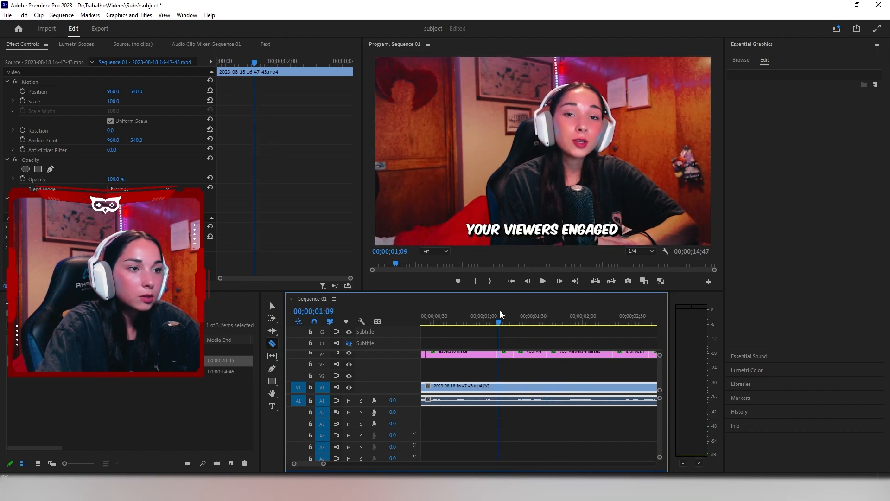
{"action": "key", "text": "space"}
{"action": "key", "text": "space"}
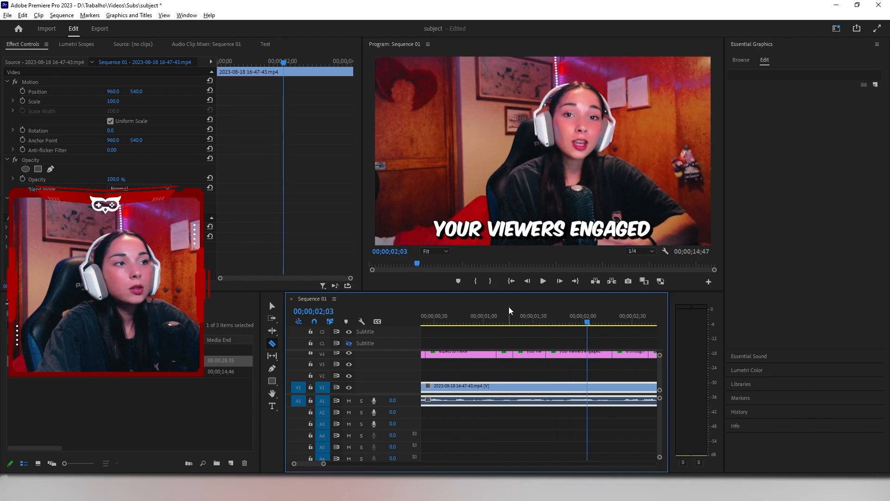
In the first segment of the "your viewers engaged" caption, delete "viewers engaged" so only "your" remains.
{"action": "left_click", "coordinate": [274, 306]}
{"action": "left_click", "coordinate": [500, 318]}
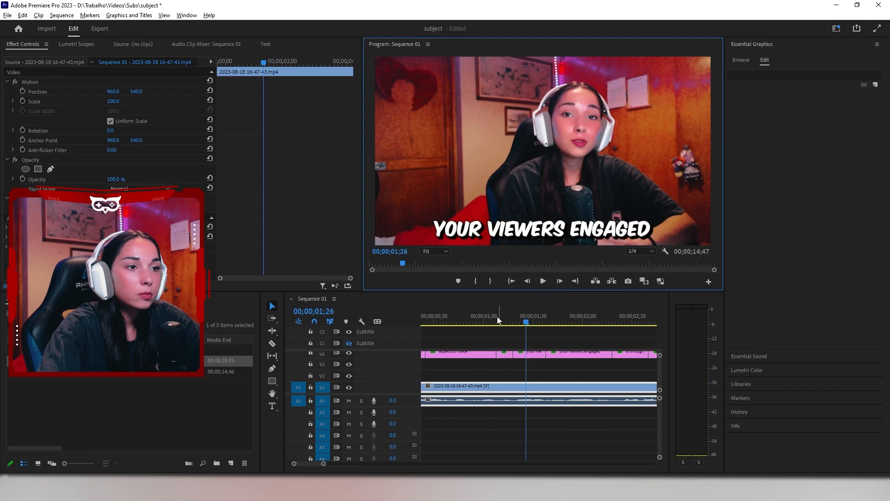
{"action": "double_click", "coordinate": [614, 226]}
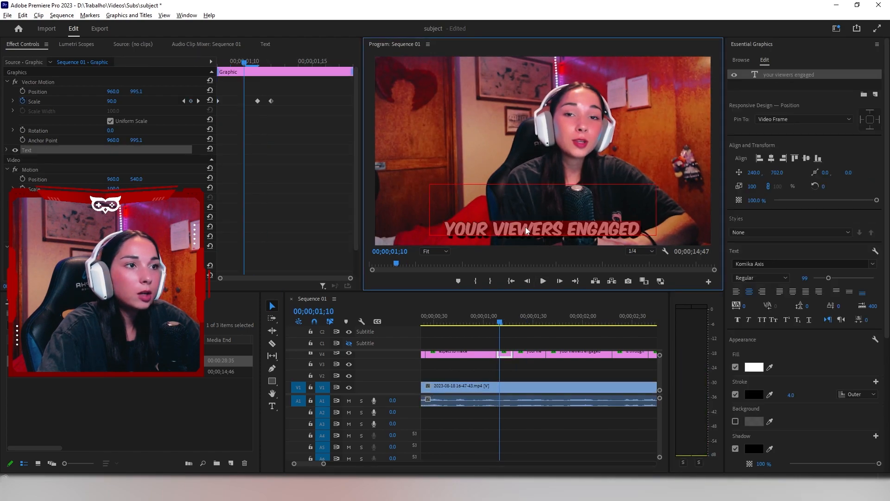
{"action": "left_click_drag", "start_coordinate": [648, 230], "coordinate": [499, 232]}
{"action": "key", "text": "BackSpace"}
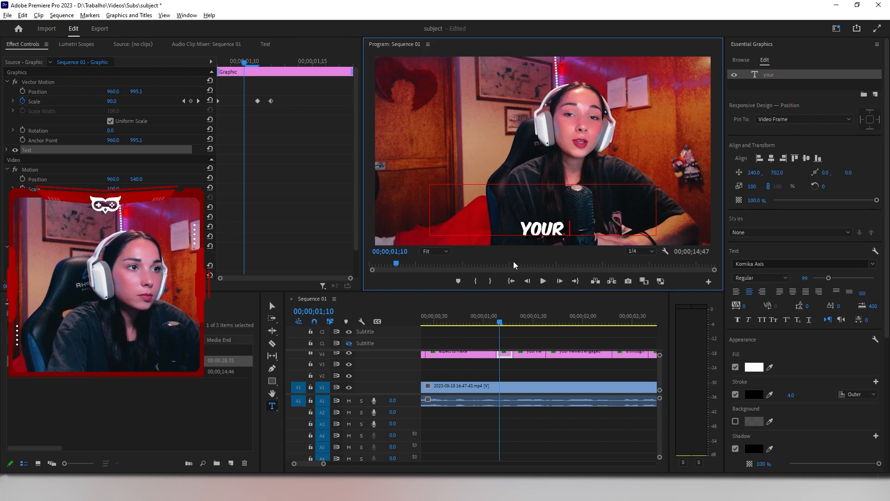
In the second segment of the "your viewers engaged" caption, delete the word "engaged", leaving "your viewers".
{"action": "left_click", "coordinate": [528, 318]}
{"action": "double_click", "coordinate": [601, 233]}
{"action": "key", "text": "BackSpace"}
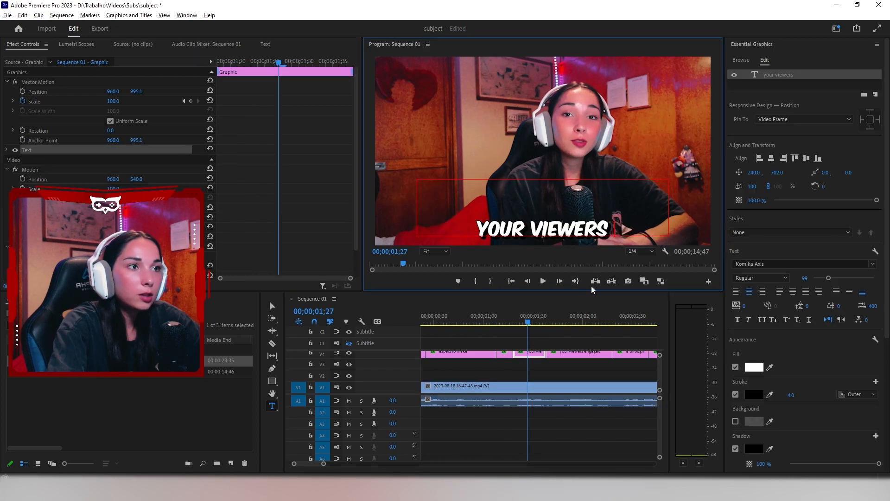
Play the opening captions from just before "your viewers engaged" and from the sequence start to review the word-by-word reveal.
{"action": "left_click", "coordinate": [489, 319]}
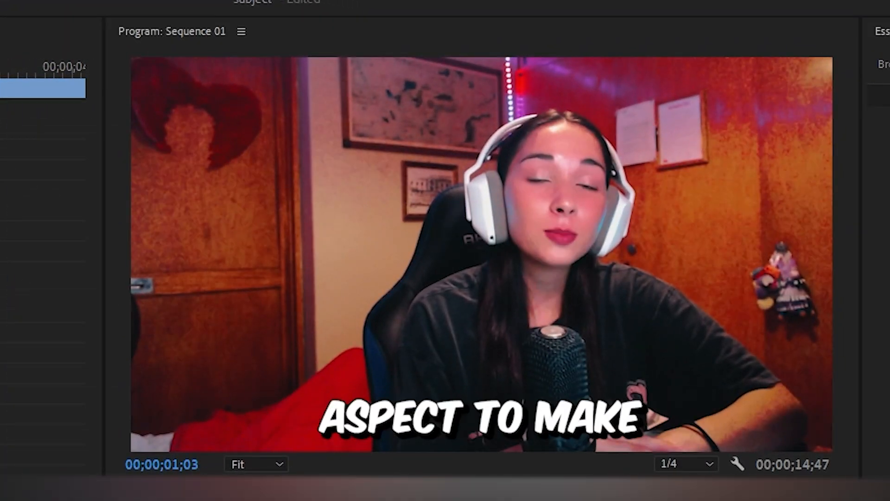
{"action": "key", "text": "space"}
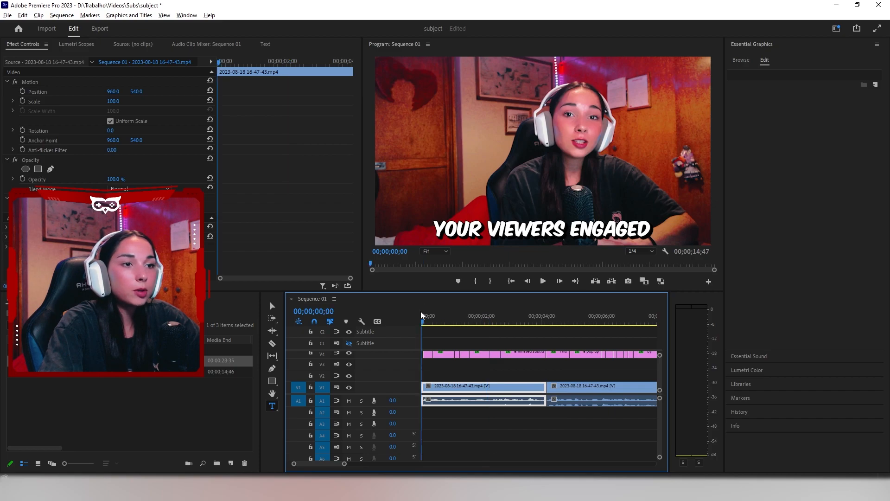
{"action": "left_click", "coordinate": [421, 311]}
{"action": "key", "text": "space"}
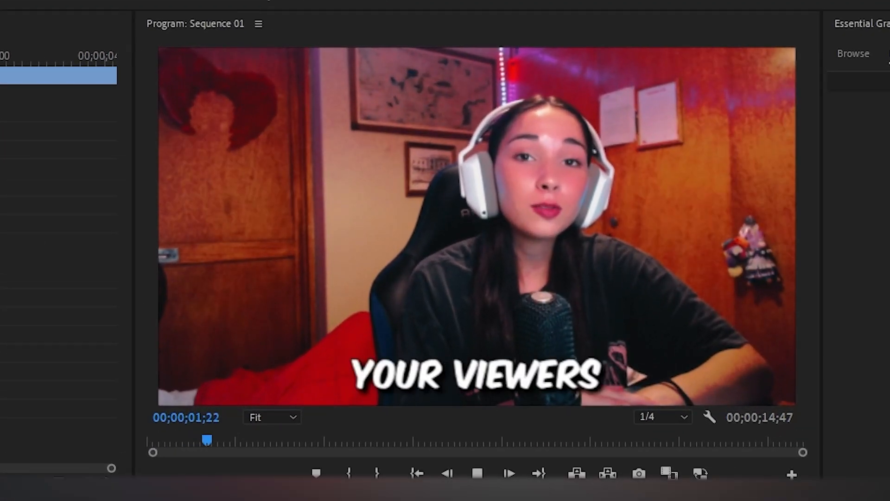
{"action": "key", "text": "space"}
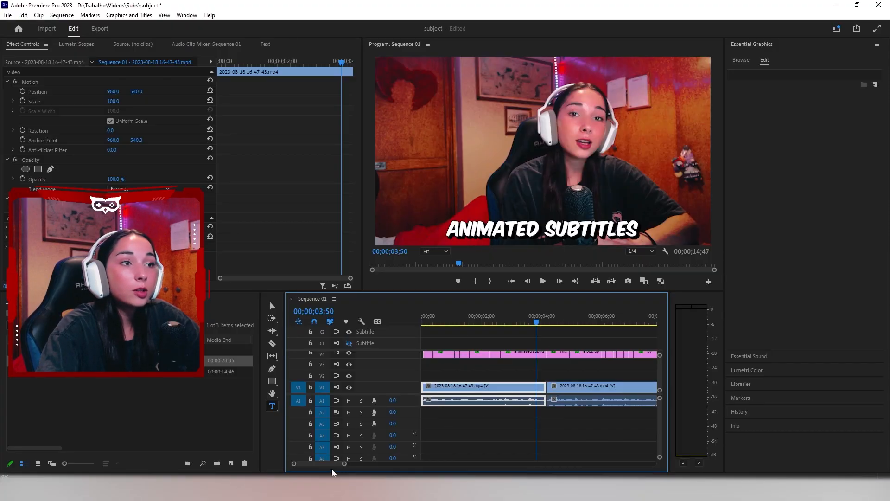